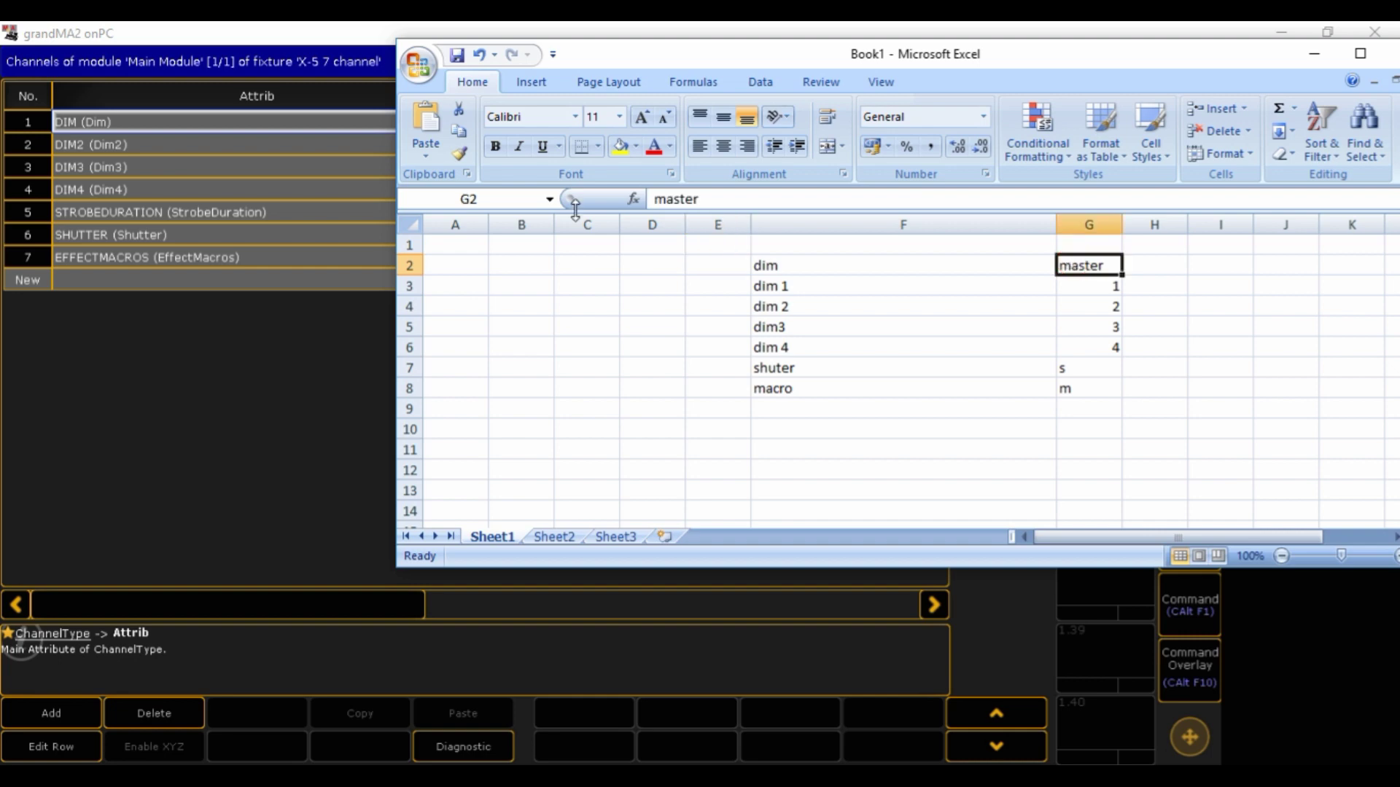
Replace the "macro" entry in cell F8 of the channel list with "duracao".
{"action": "left_click", "coordinate": [775, 288]}
{"action": "left_click", "coordinate": [790, 309]}
{"action": "left_click", "coordinate": [797, 328]}
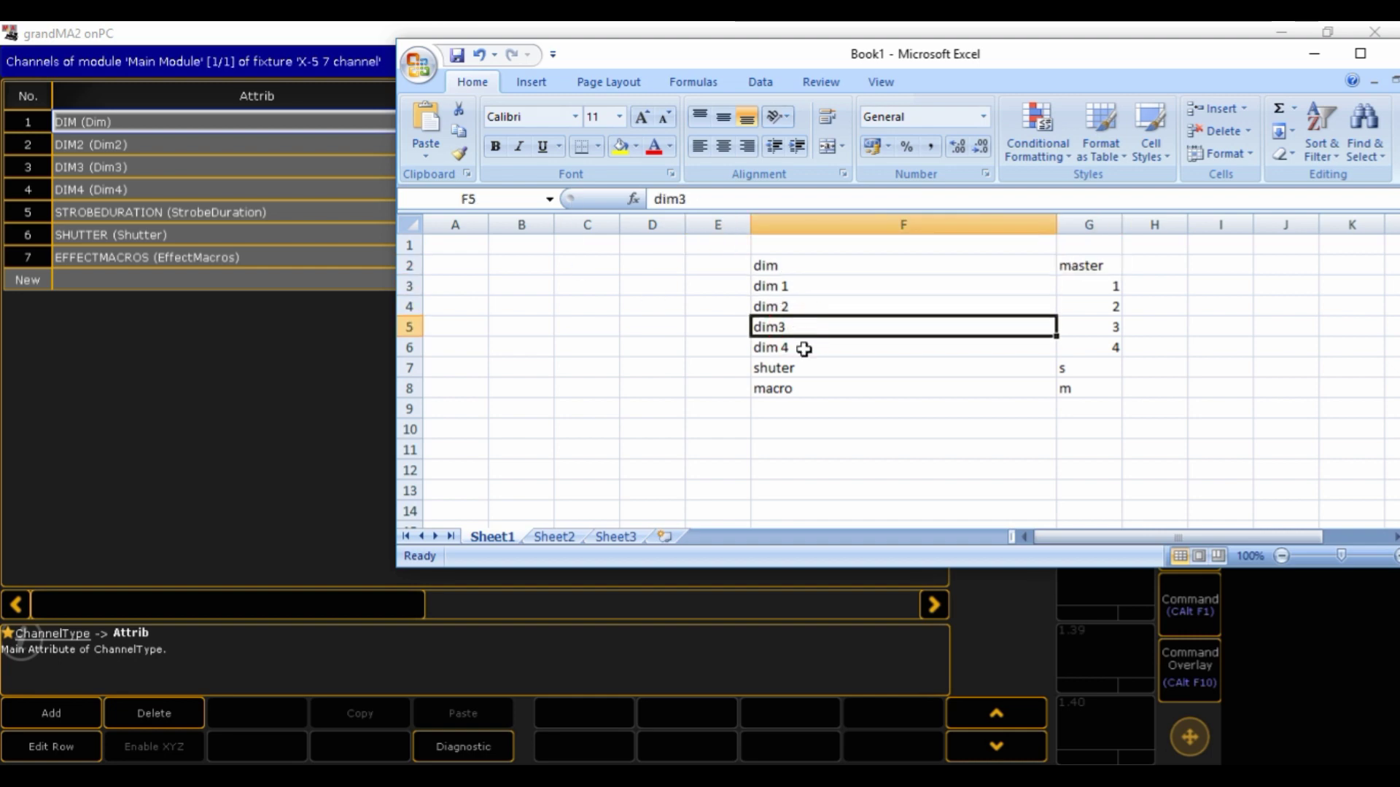
{"action": "left_click", "coordinate": [802, 347]}
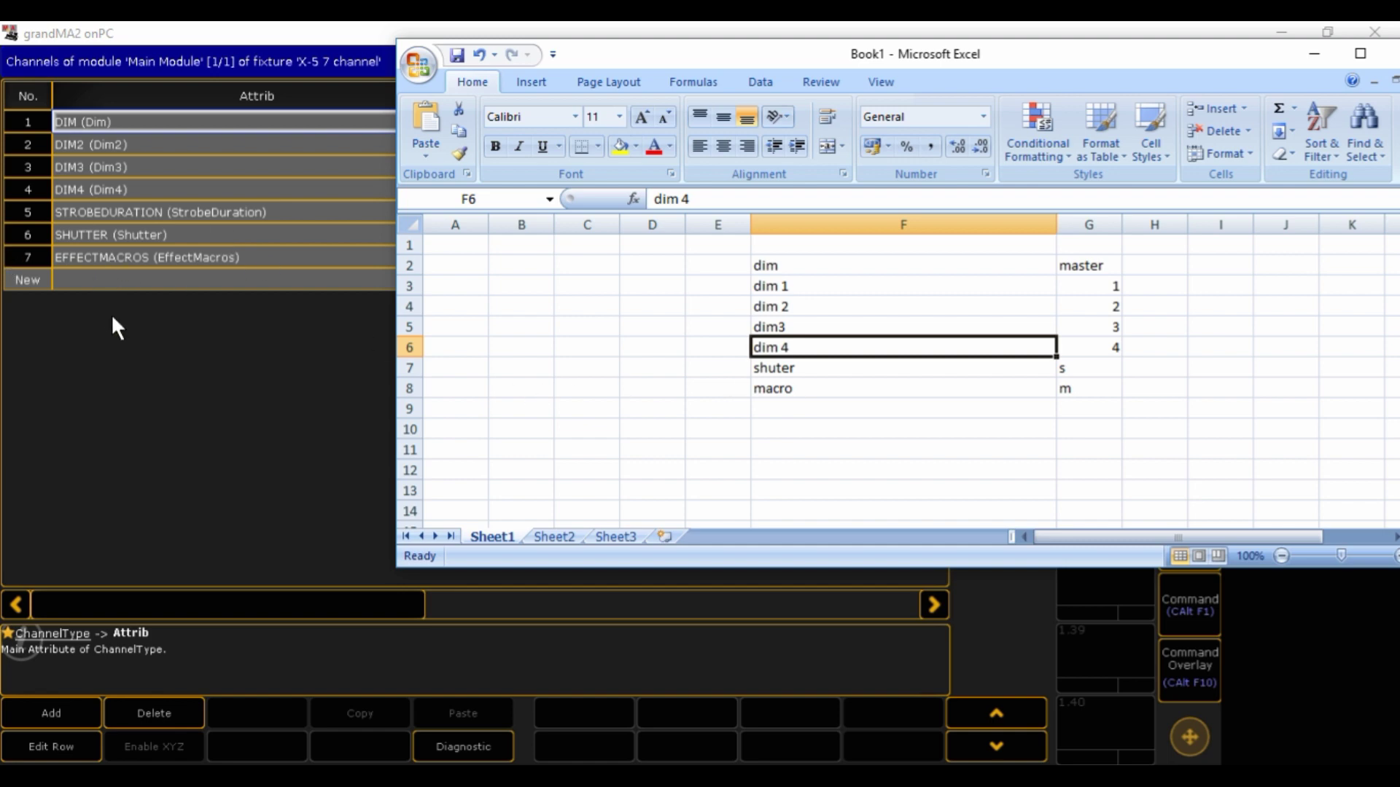
{"action": "left_click", "coordinate": [801, 392]}
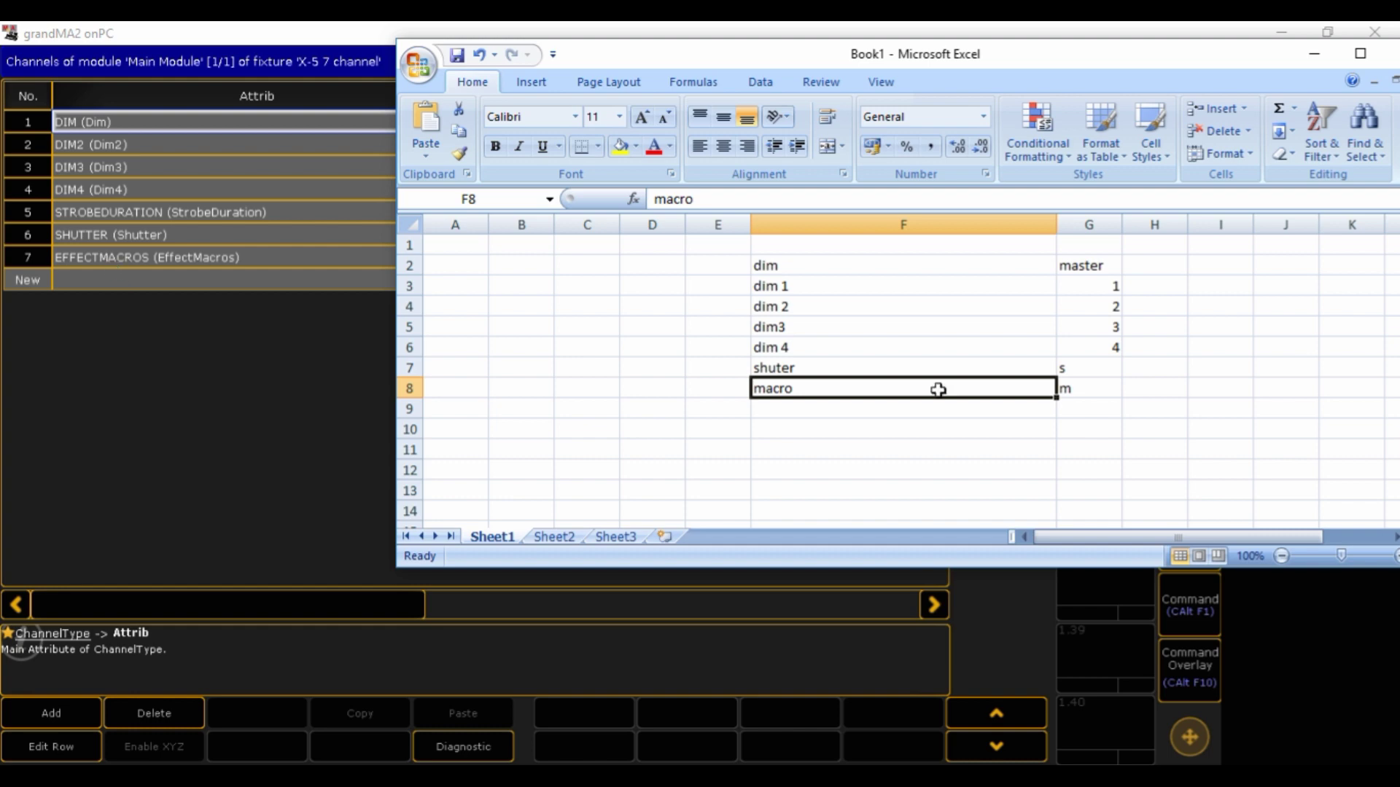
{"action": "type", "text": "duracao"}
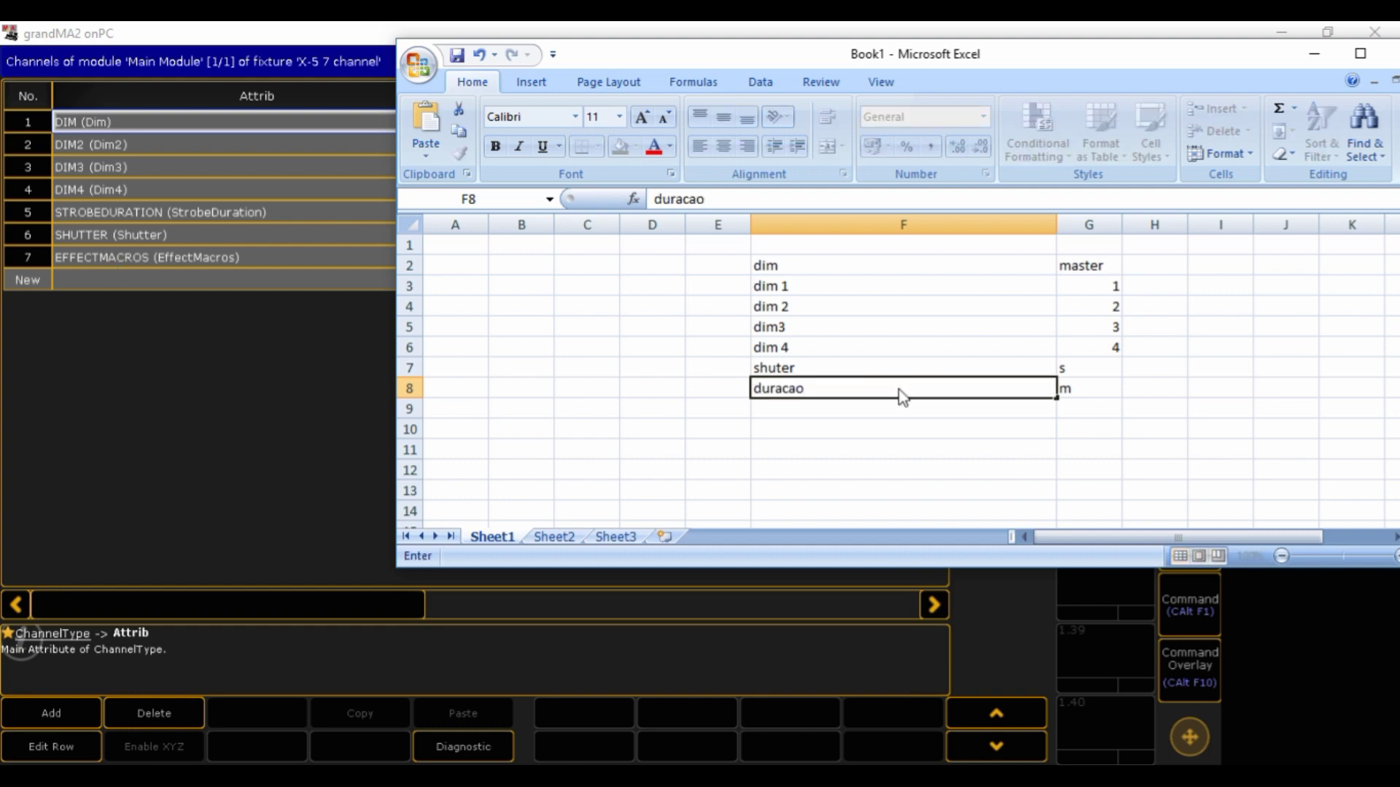
{"action": "key", "text": "Return"}
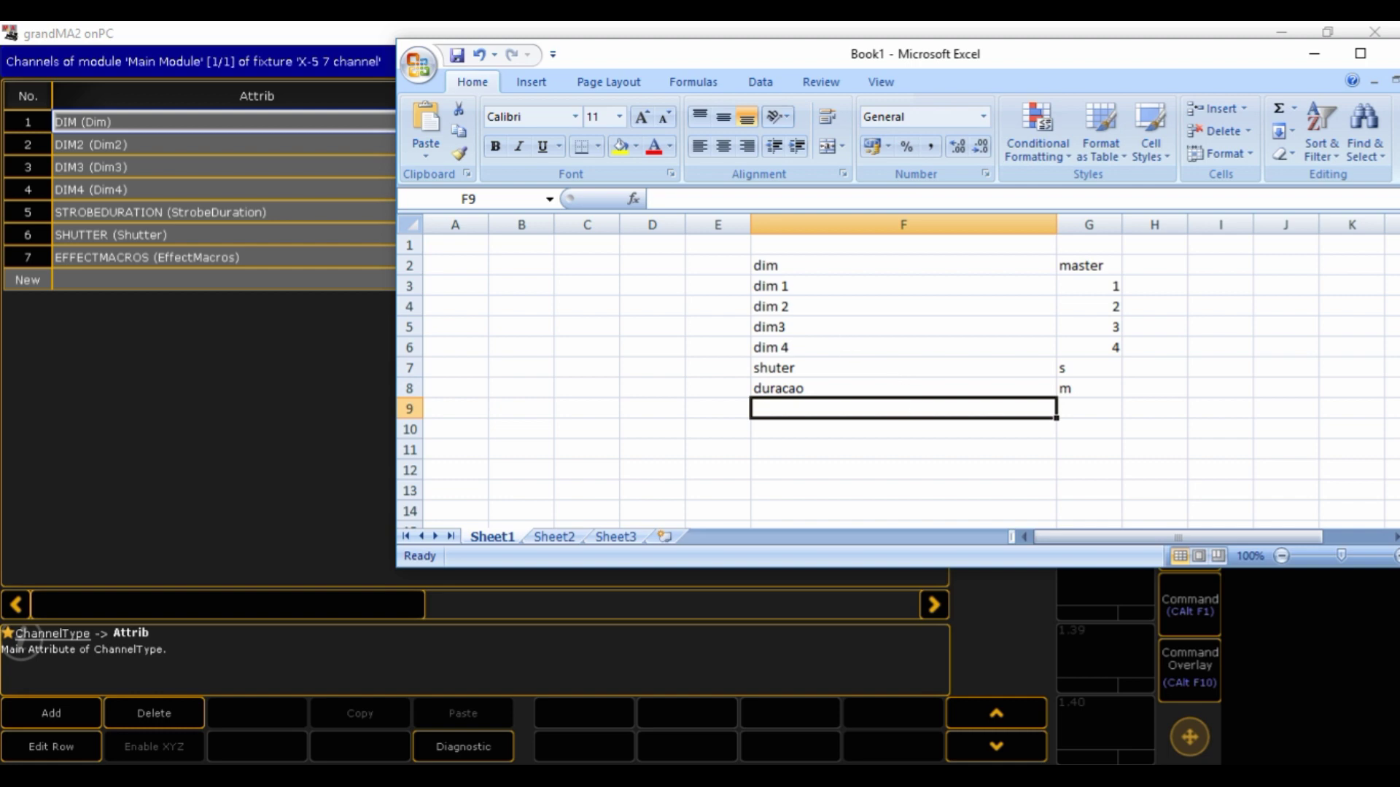
Switch to grandMA2 onPC, return to the fixture types list and add a fixture type named "x5 chinoca".
{"action": "key", "text": "alt+Tab"}
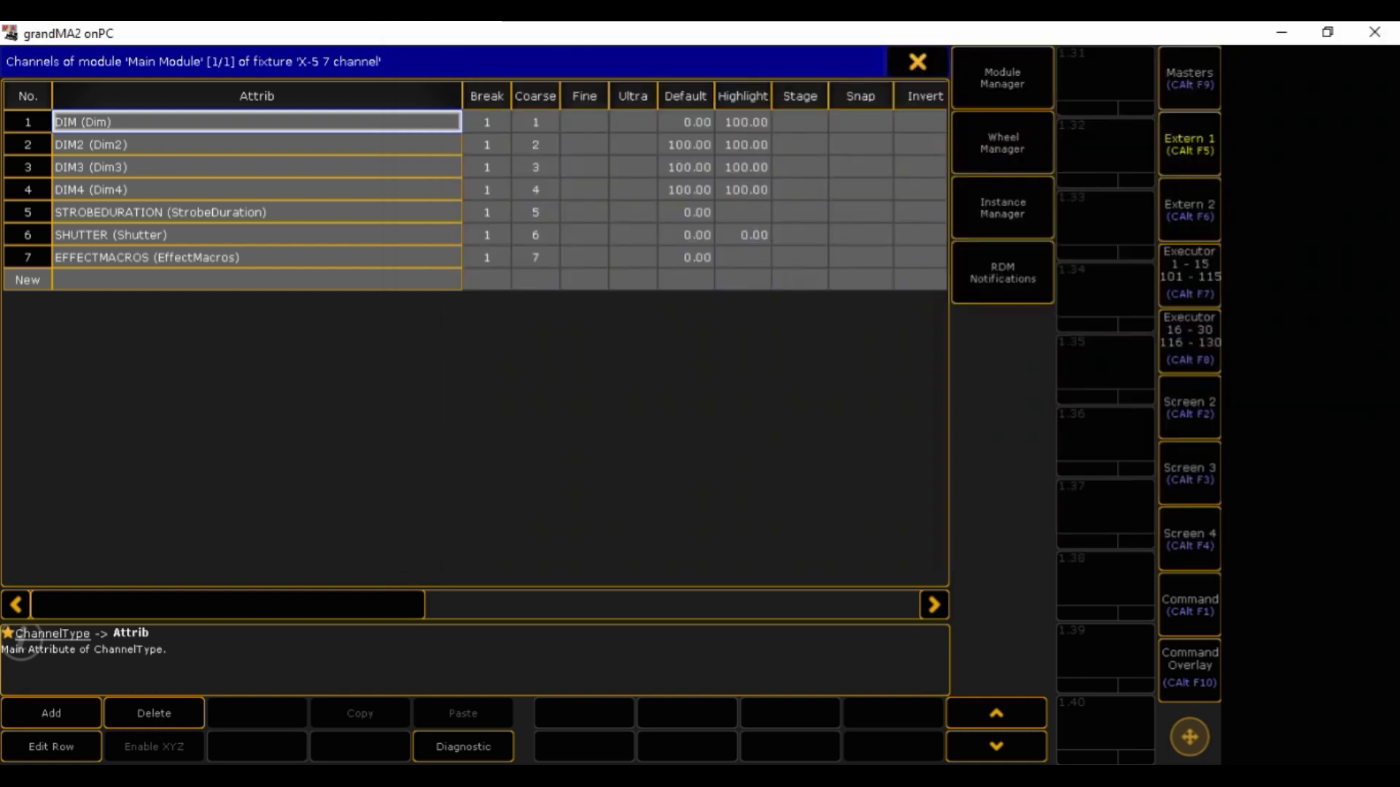
{"action": "left_click", "coordinate": [898, 58]}
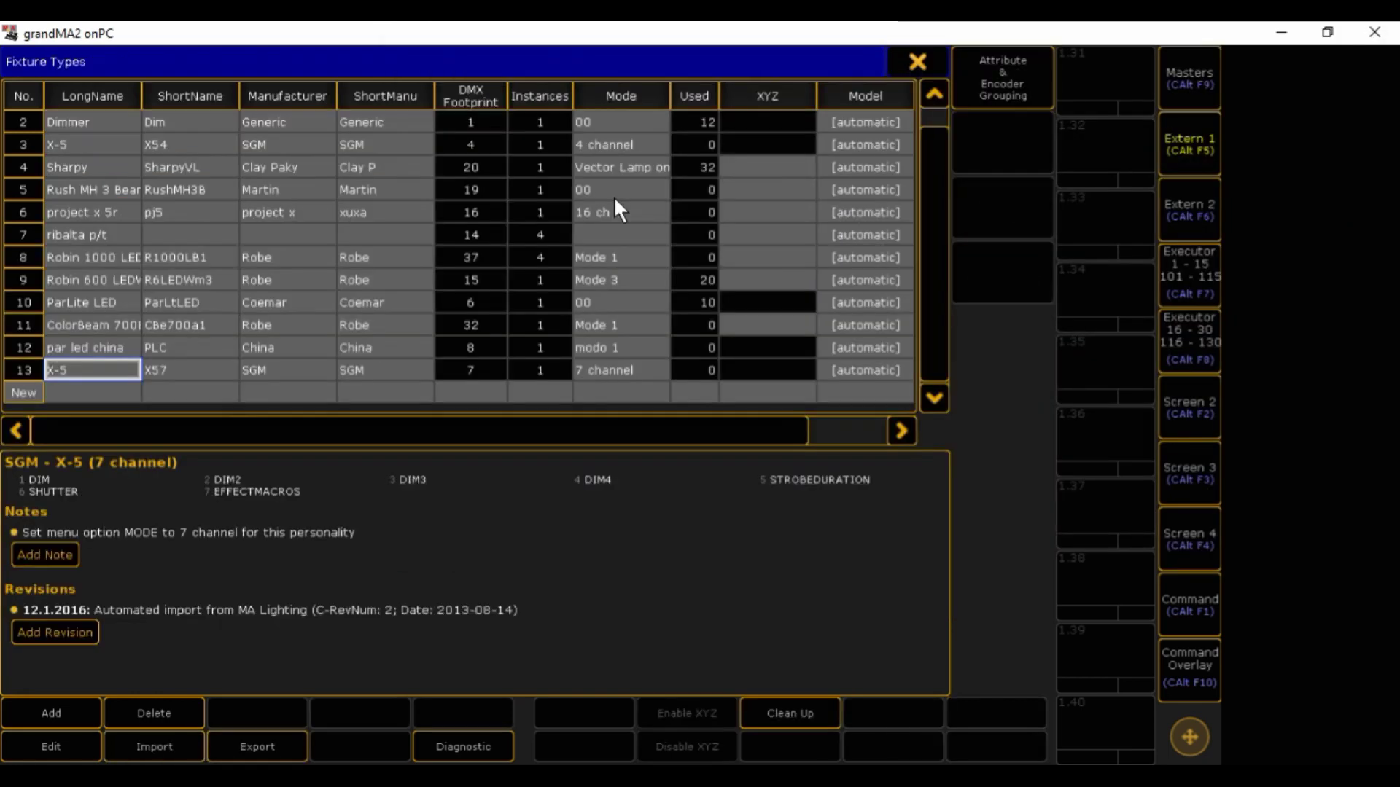
{"action": "left_click", "coordinate": [64, 387]}
{"action": "type", "text": "x"}
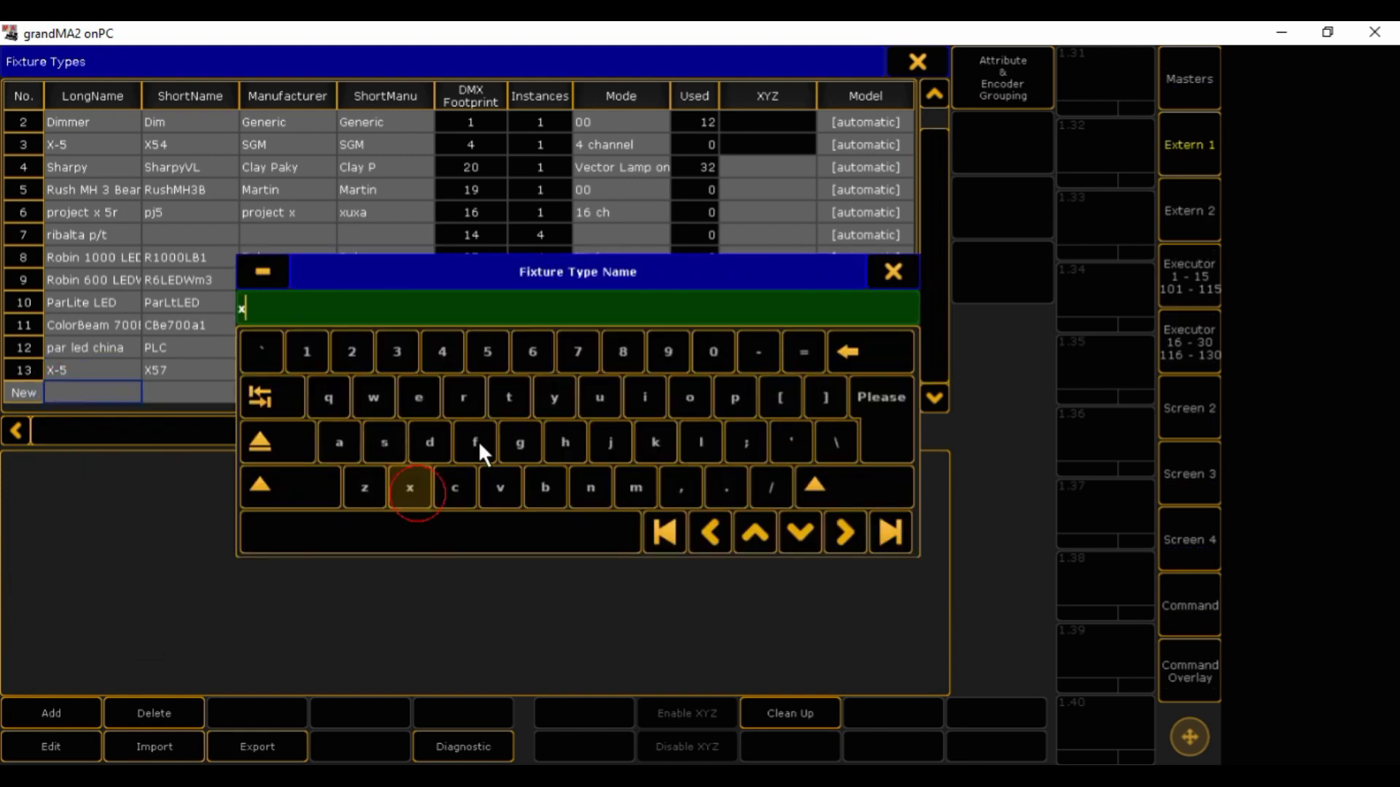
{"action": "left_click", "coordinate": [499, 377]}
{"action": "left_click", "coordinate": [867, 357]}
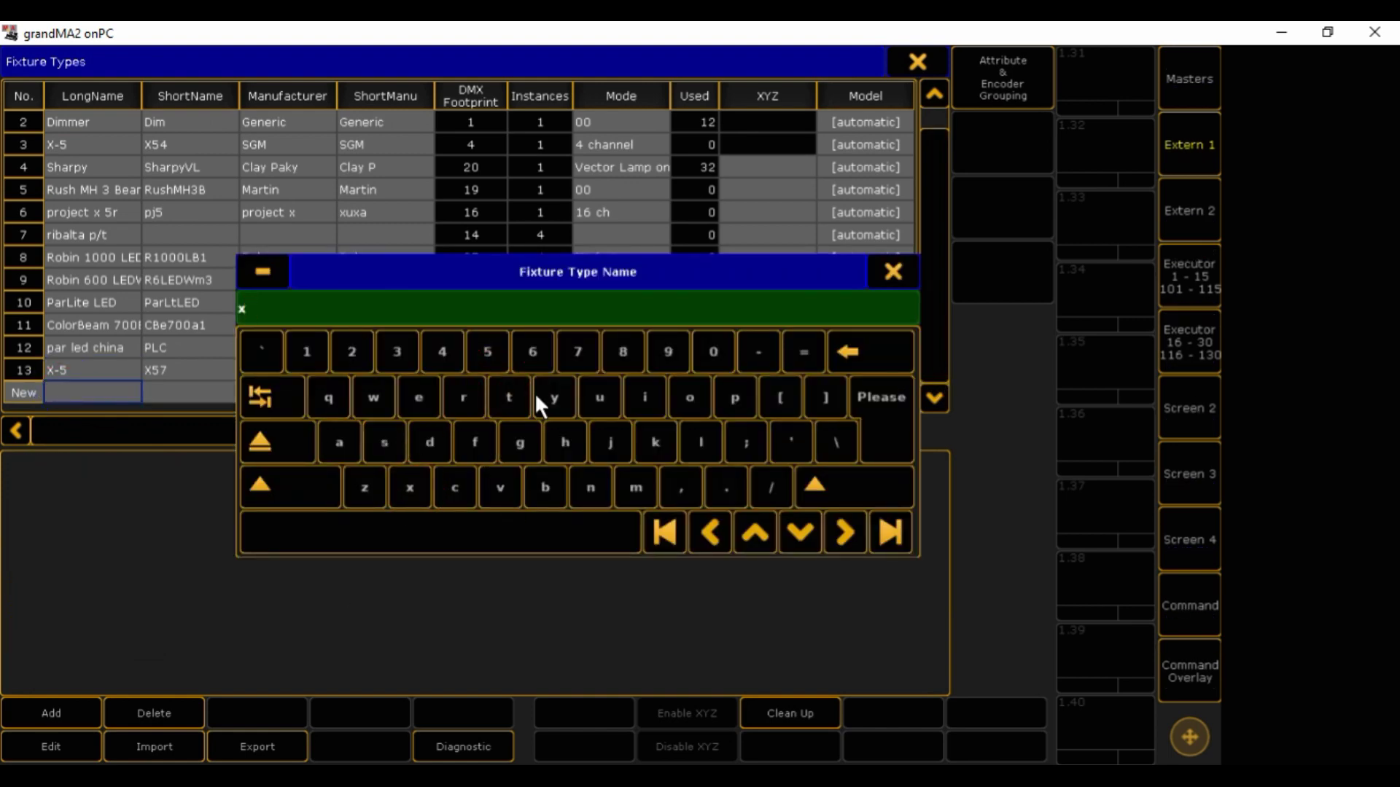
{"action": "type", "text": "5 ch"}
{"action": "left_click", "coordinate": [645, 397]}
{"action": "left_click", "coordinate": [583, 485]}
{"action": "left_click", "coordinate": [689, 397]}
{"action": "left_click", "coordinate": [449, 481]}
{"action": "left_click", "coordinate": [350, 441]}
{"action": "left_click", "coordinate": [861, 409]}
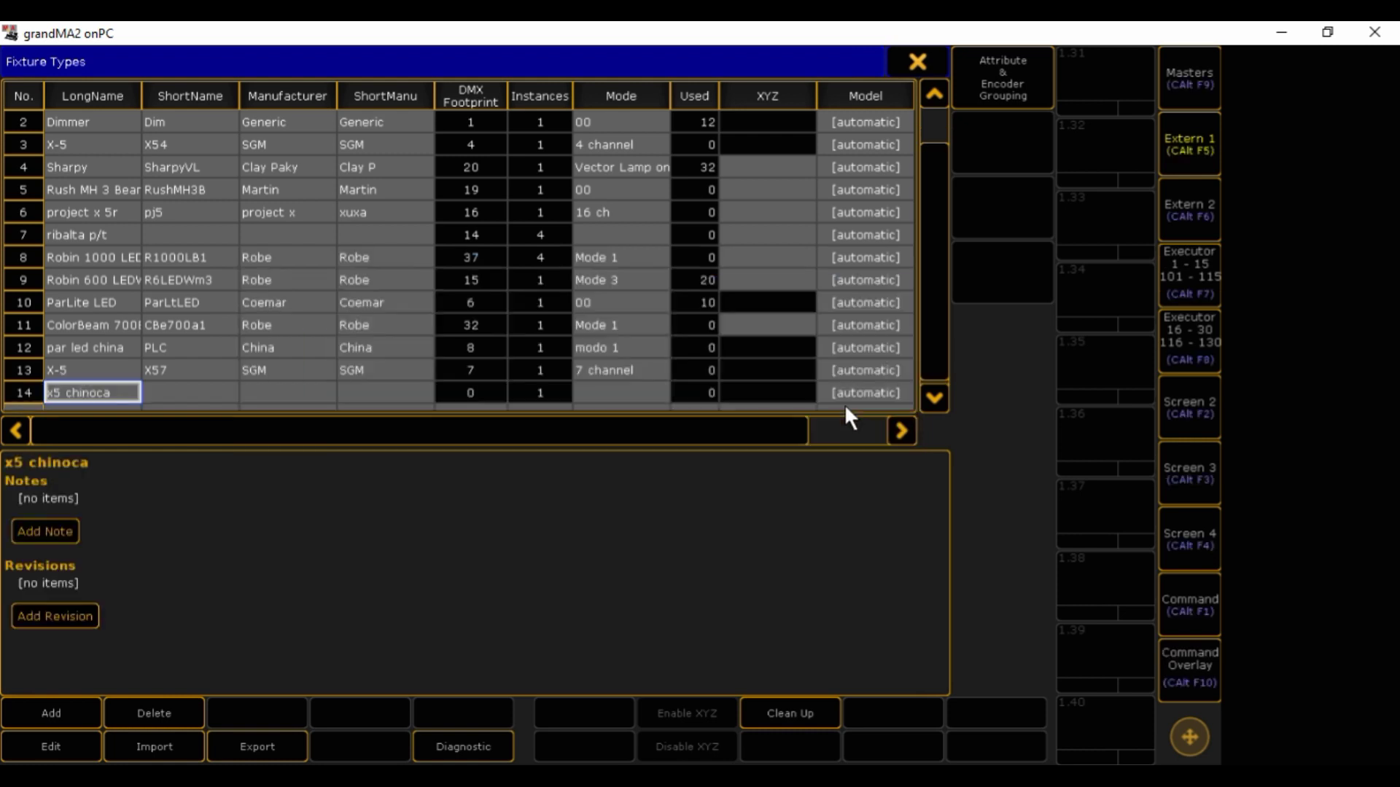
Open the channels of the "x5 chinoca" fixture type and add the Dim, Dim2 and Dim3 attributes.
{"action": "left_click", "coordinate": [63, 742]}
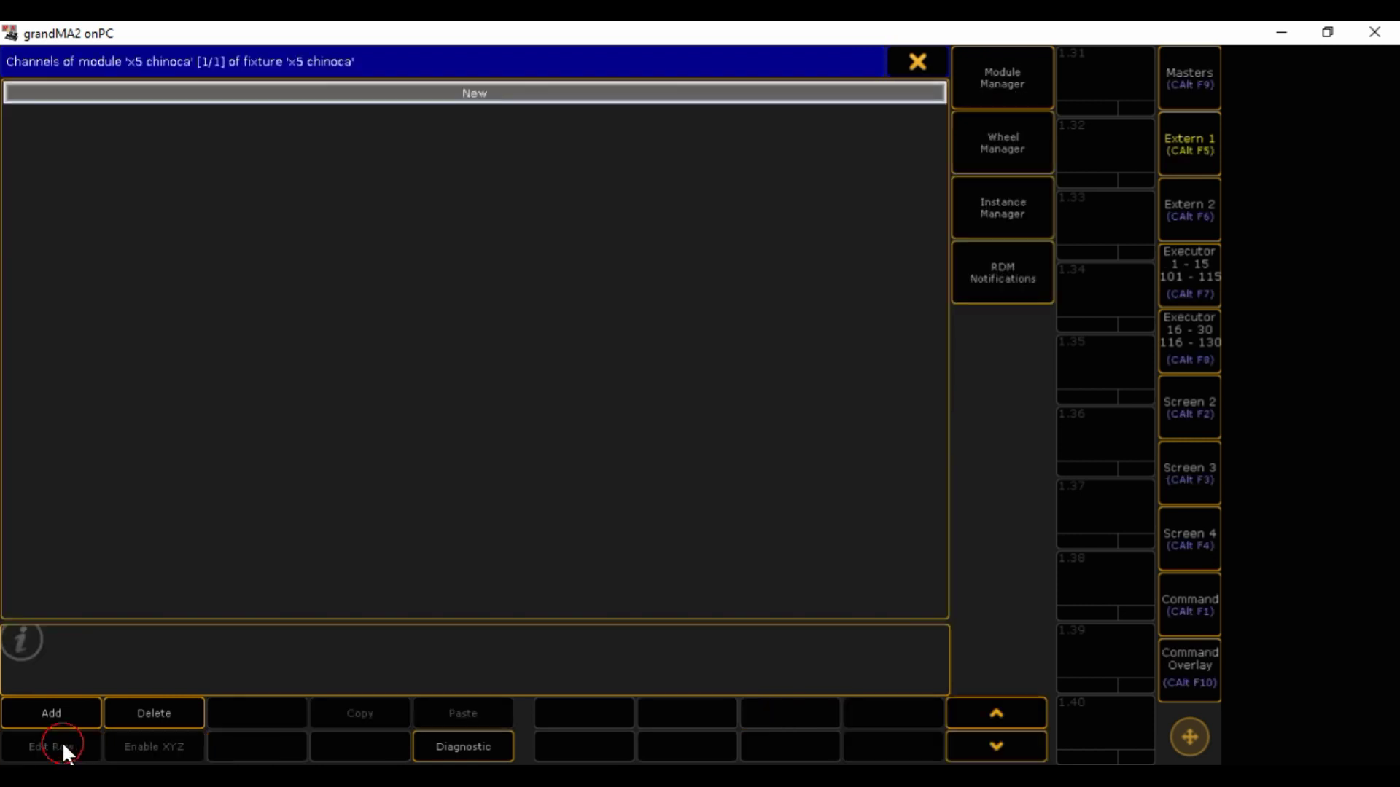
{"action": "left_click", "coordinate": [487, 92]}
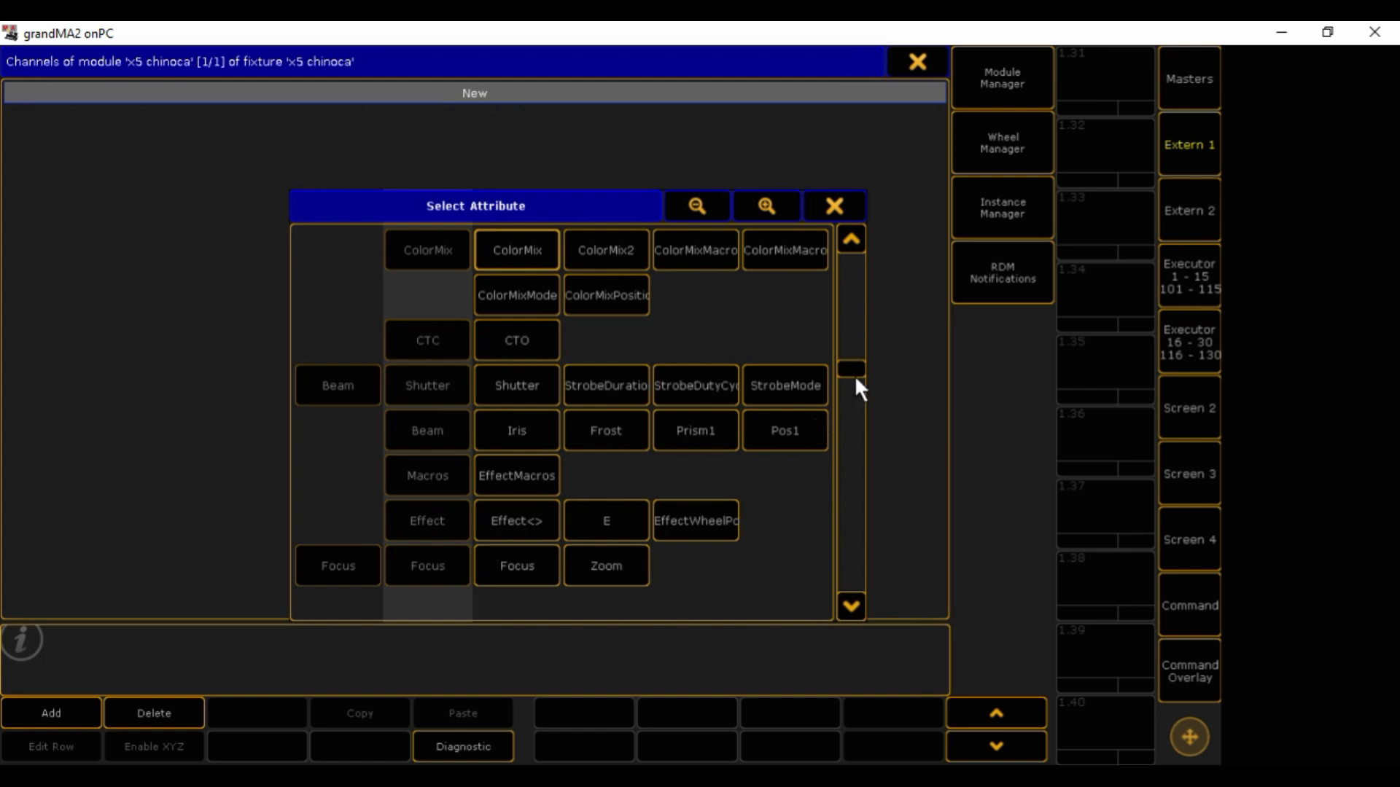
{"action": "left_click_drag", "start_coordinate": [855, 375], "coordinate": [740, 217]}
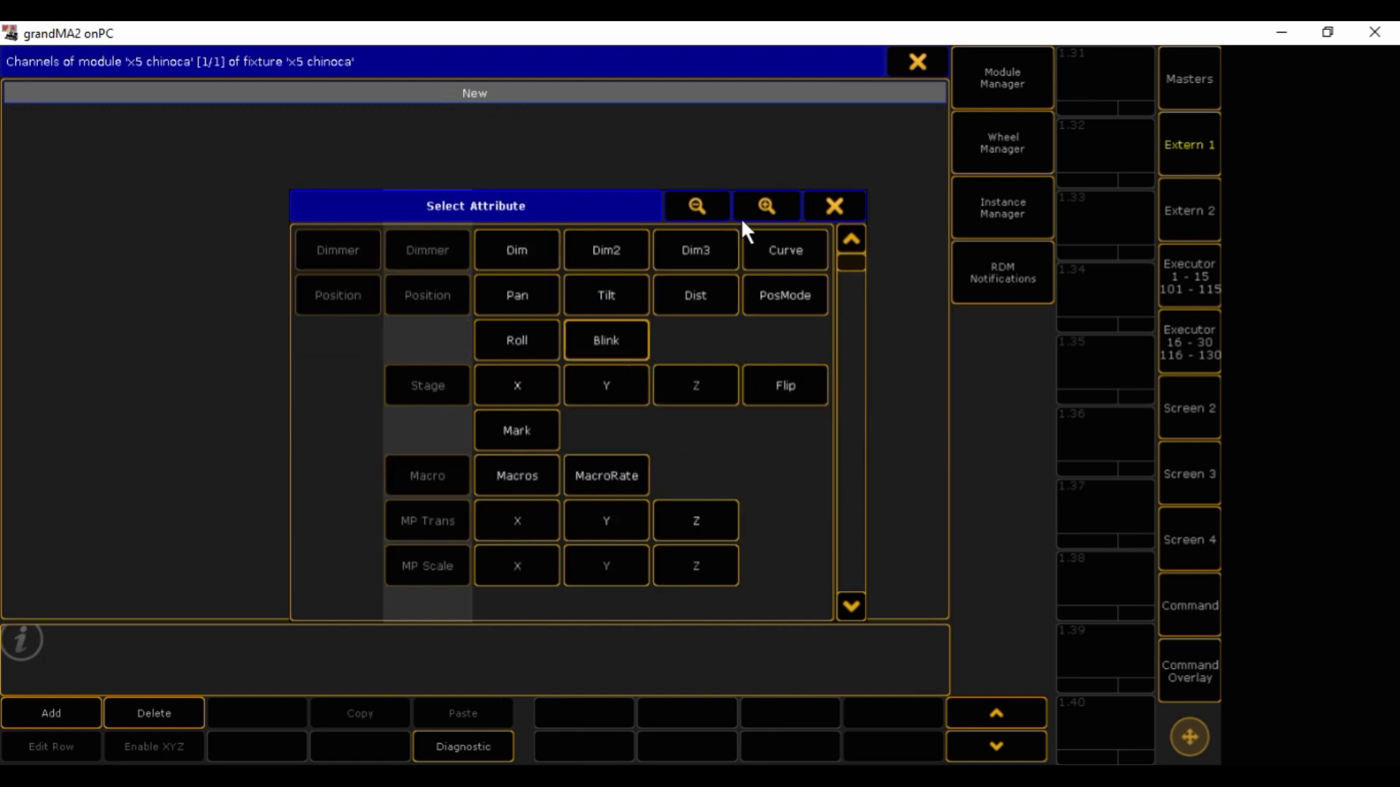
{"action": "left_click", "coordinate": [537, 270]}
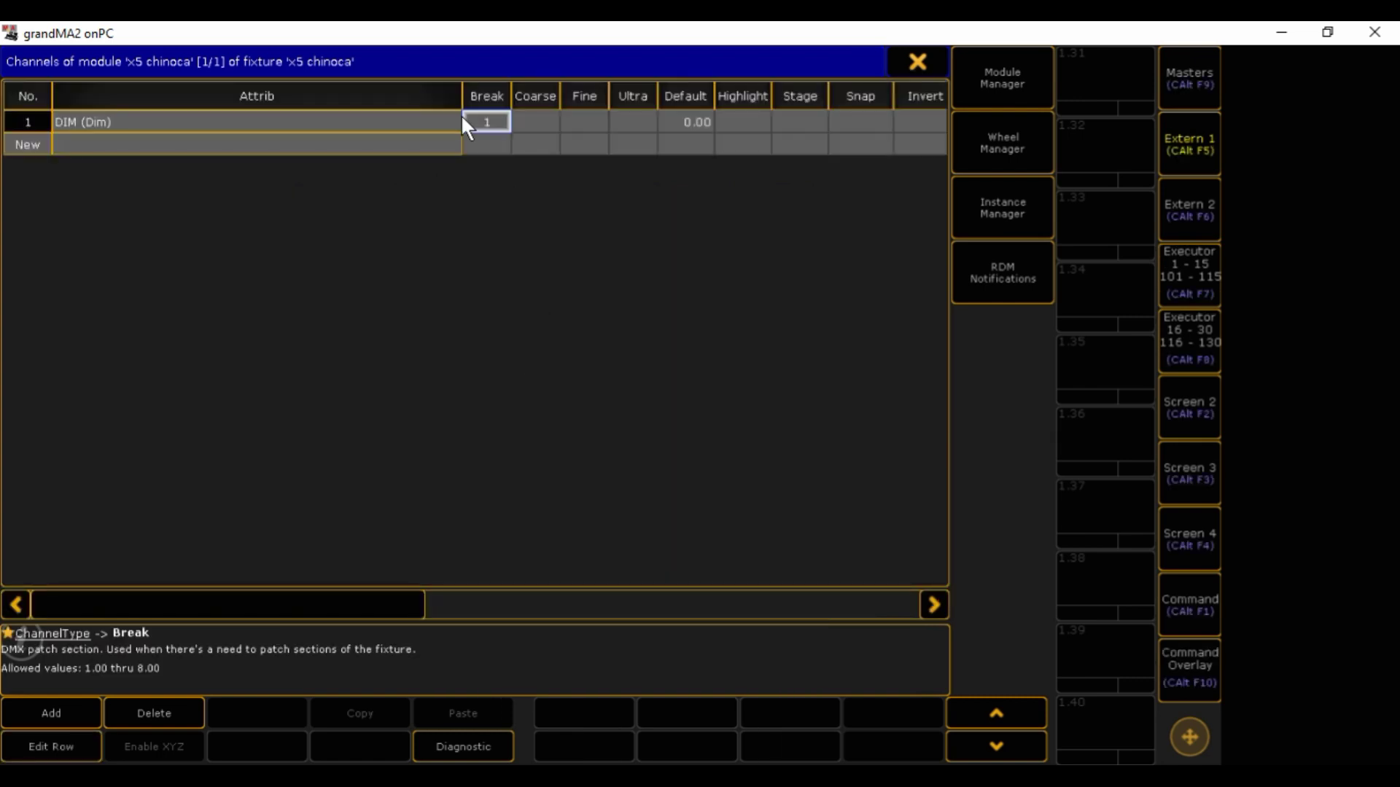
{"action": "left_click", "coordinate": [337, 144]}
{"action": "left_click", "coordinate": [605, 248]}
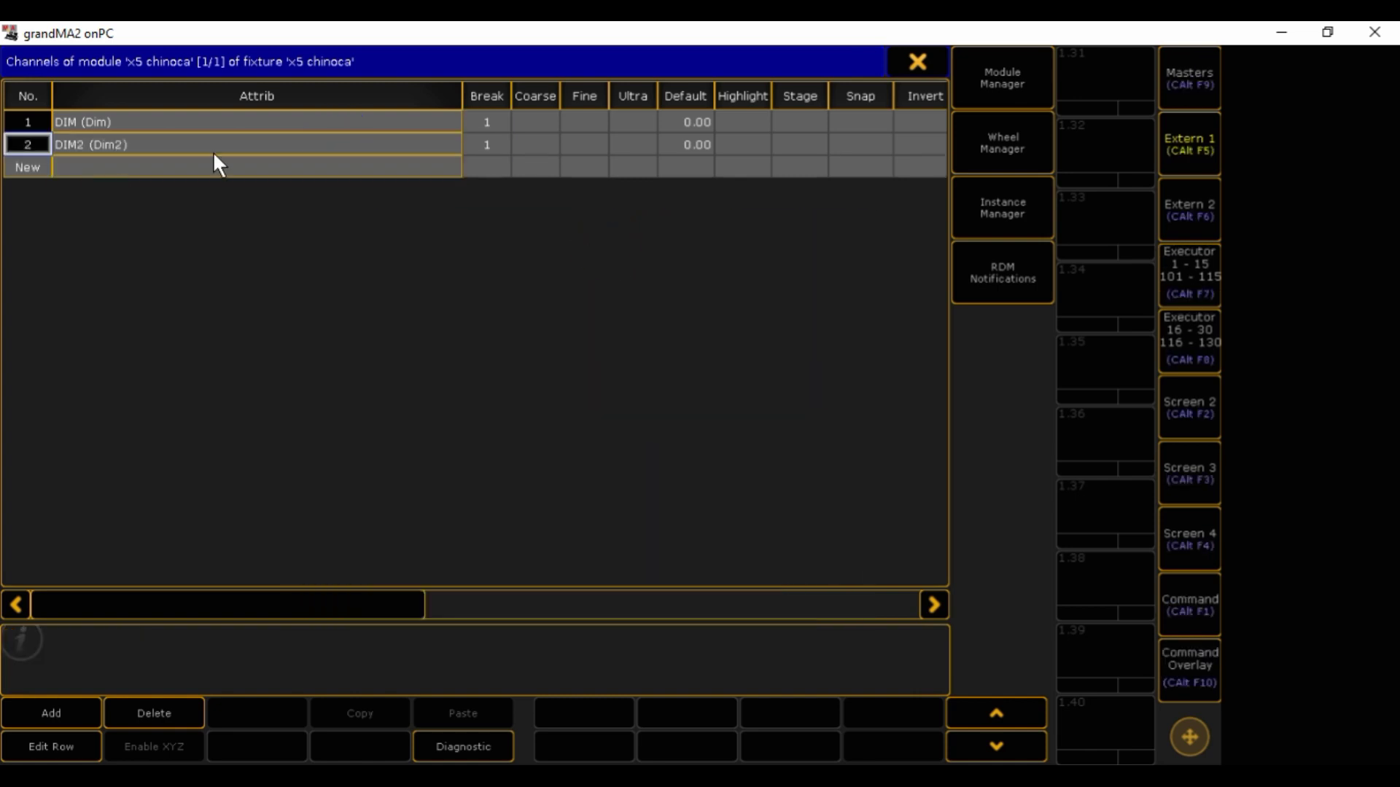
{"action": "left_click", "coordinate": [118, 175]}
{"action": "left_click", "coordinate": [682, 252]}
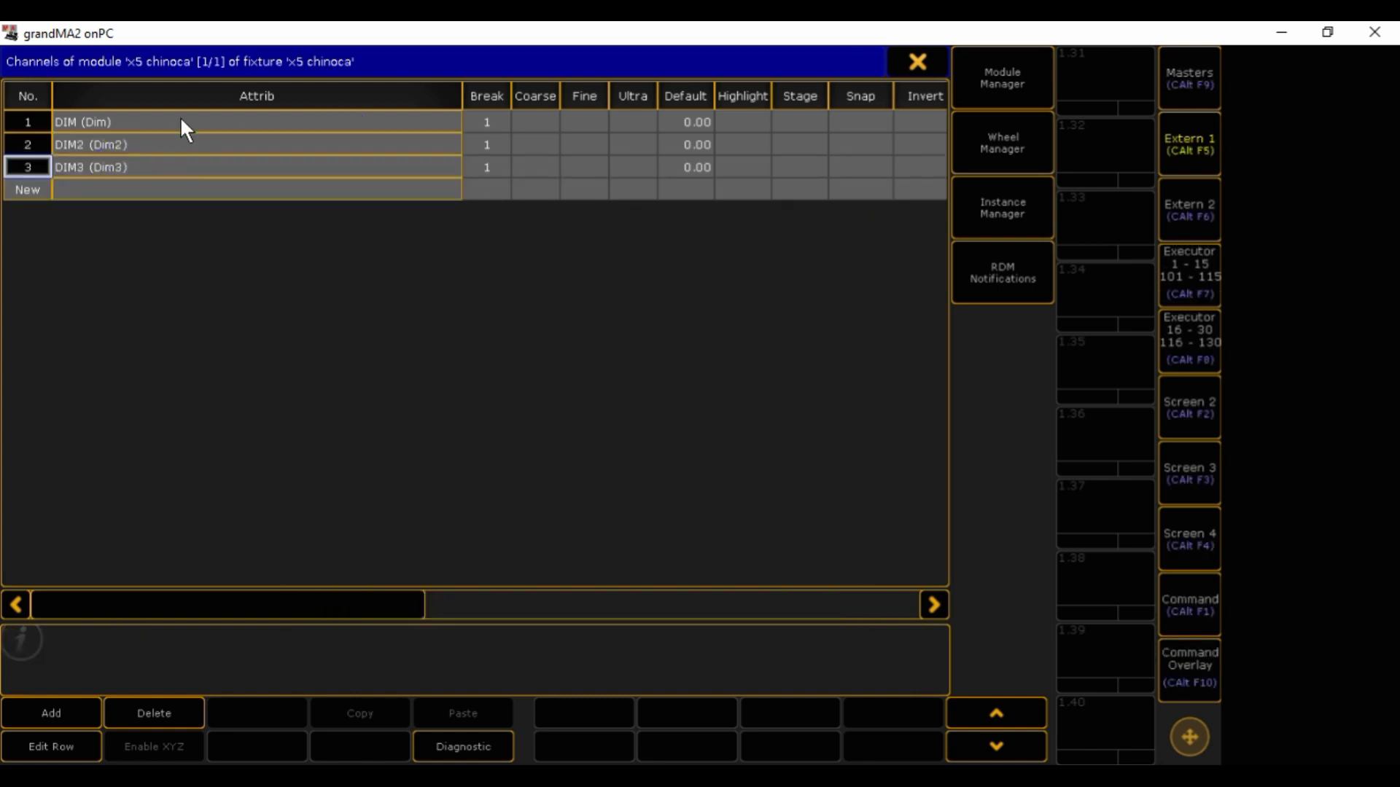
In Attribute & Encoder Grouping, add a subattribute DIM4 to the DIM4 attribute of the Dimmer preset type.
{"action": "left_click", "coordinate": [196, 190]}
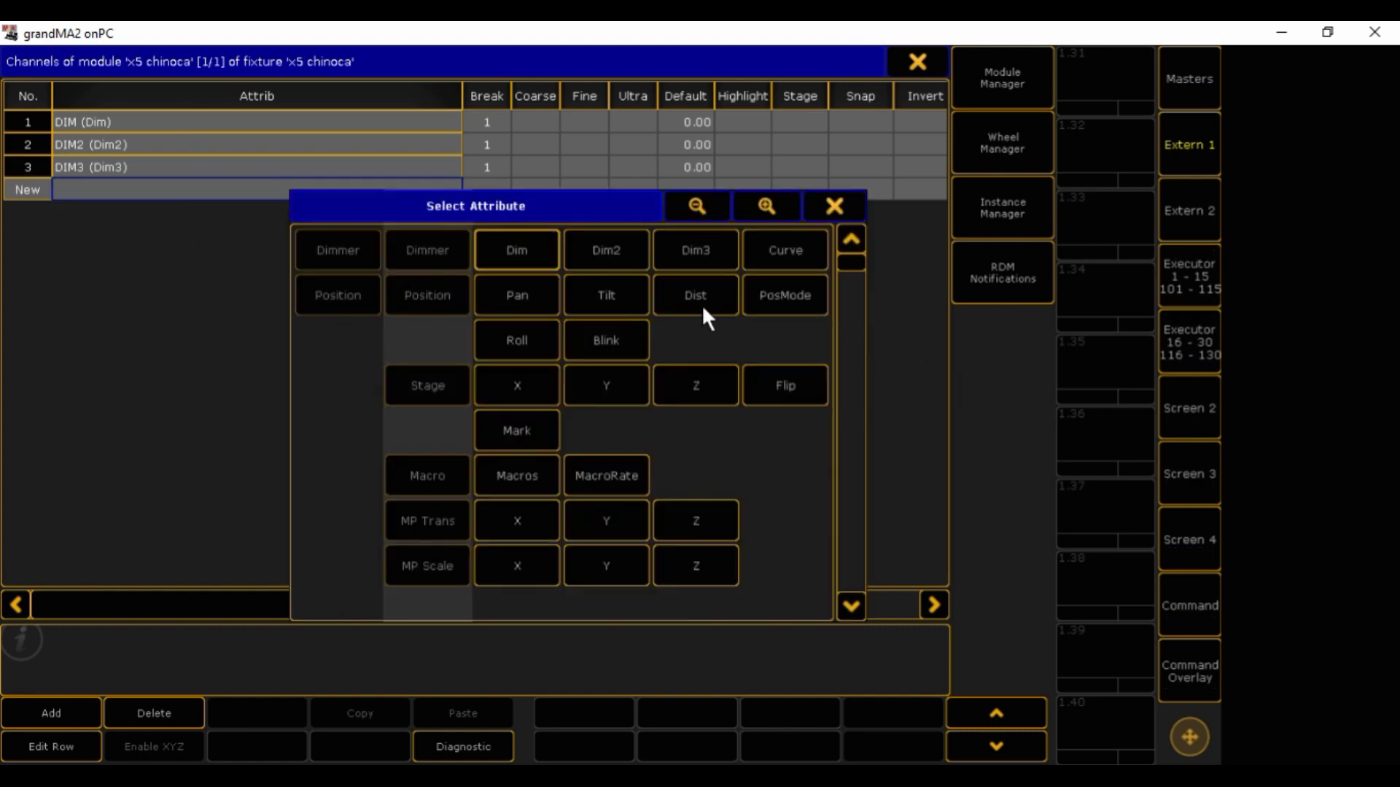
{"action": "left_click", "coordinate": [843, 205]}
{"action": "left_click", "coordinate": [920, 61]}
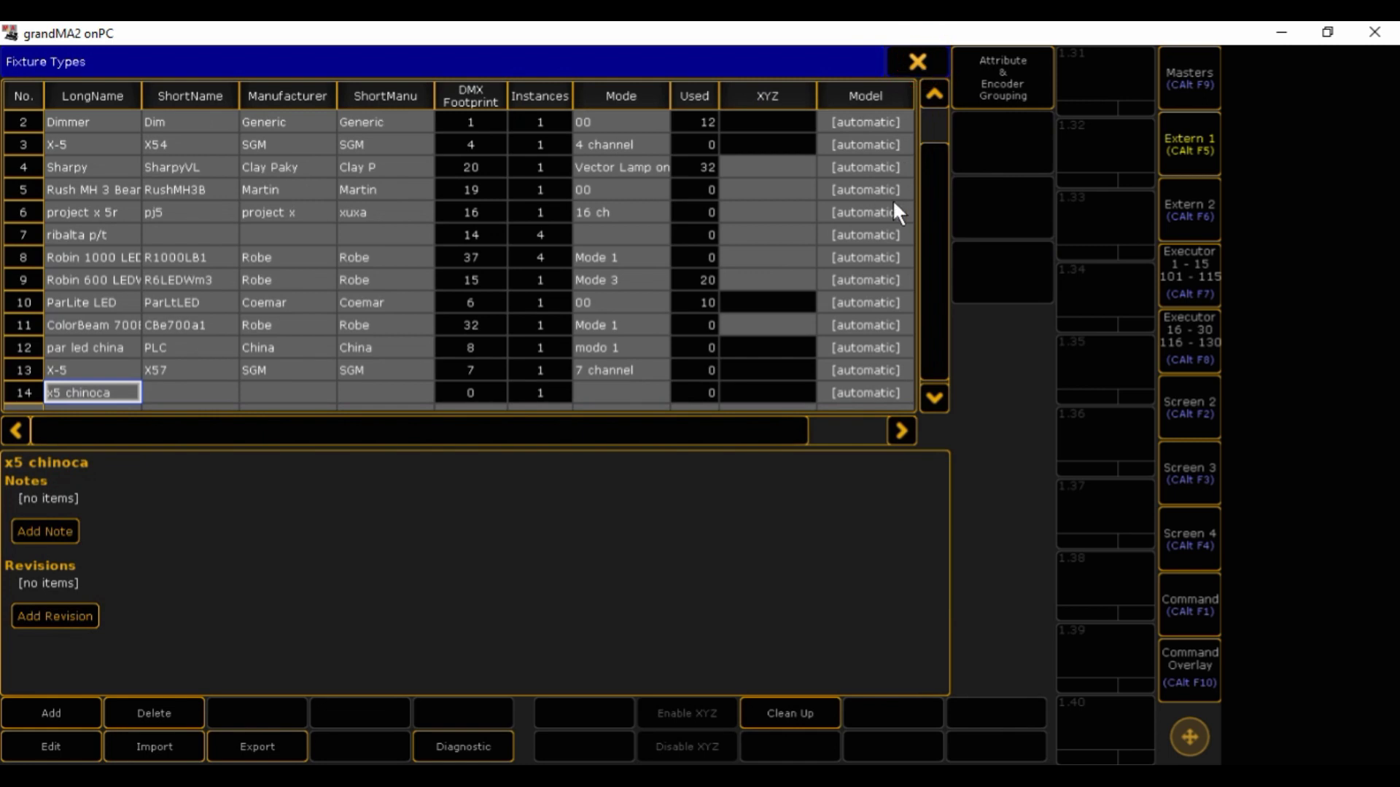
{"action": "left_click", "coordinate": [1004, 72]}
{"action": "left_click", "coordinate": [160, 167]}
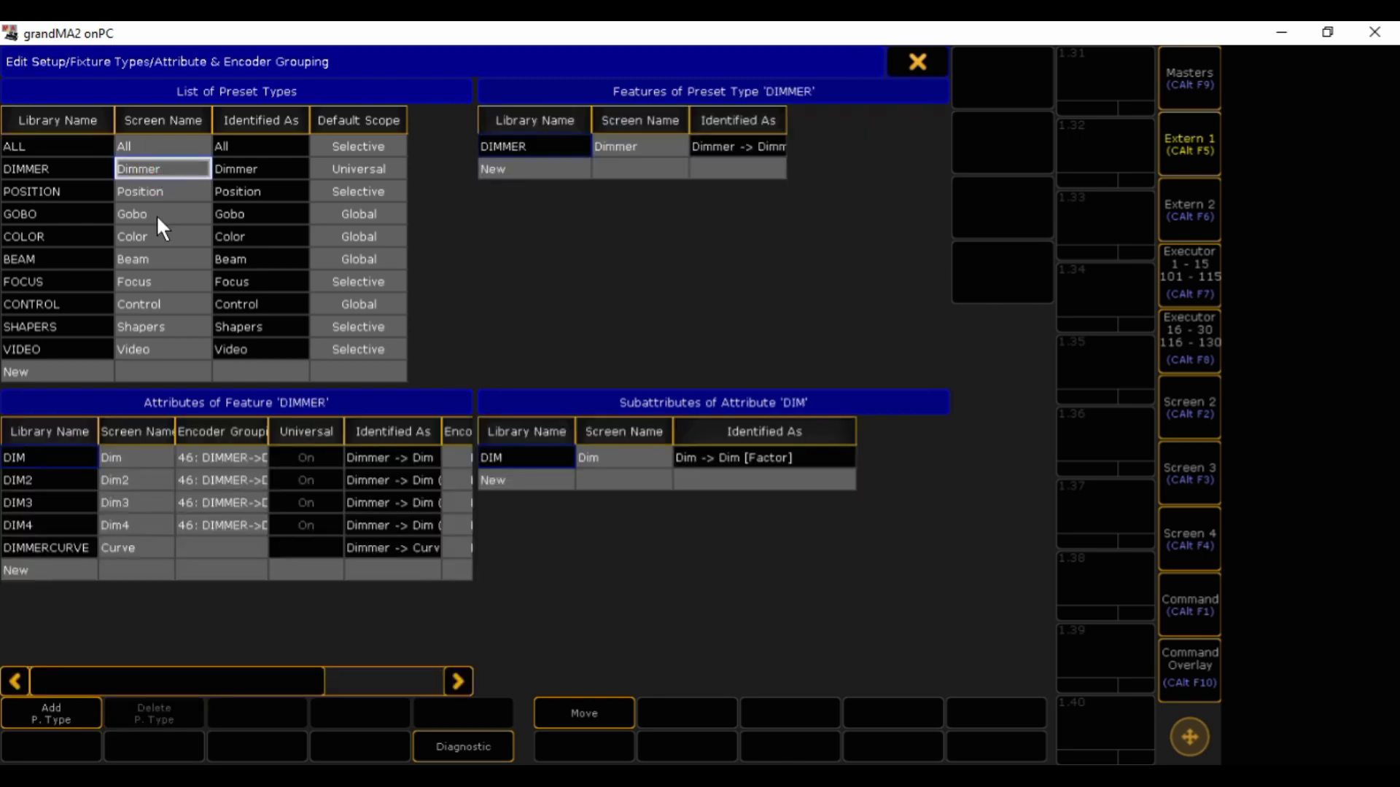
{"action": "left_click", "coordinate": [124, 529]}
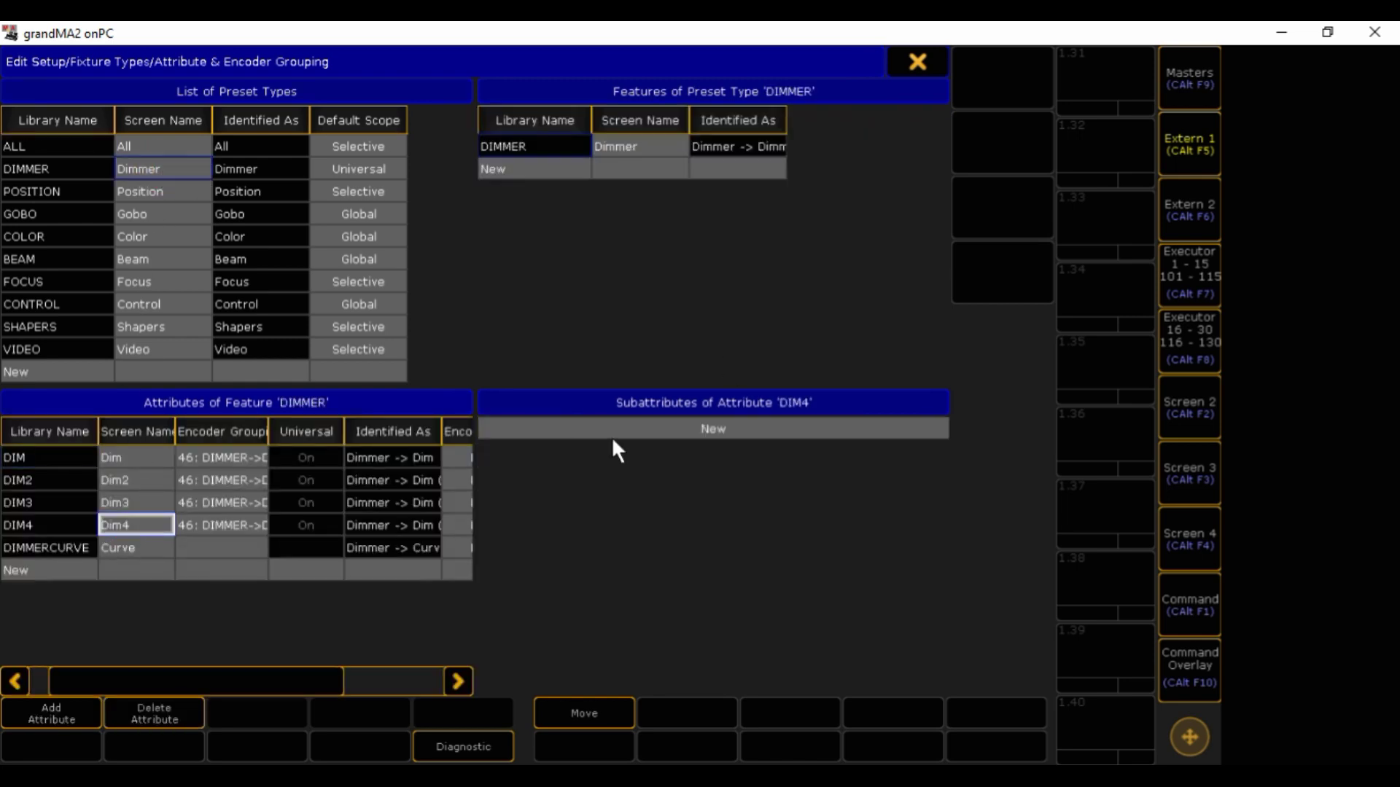
{"action": "left_click", "coordinate": [703, 431]}
{"action": "left_click", "coordinate": [703, 430]}
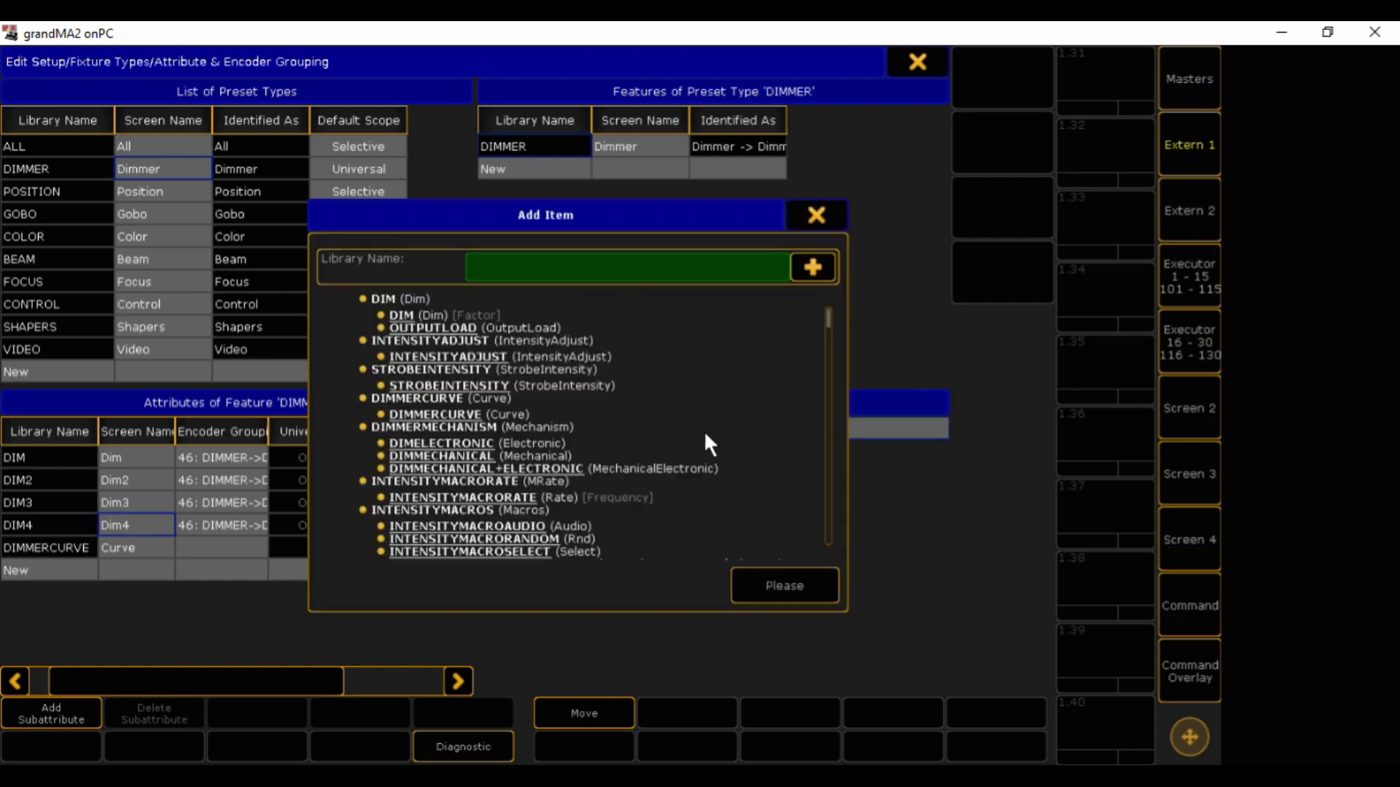
{"action": "type", "text": "DIM4"}
{"action": "key", "text": "Return"}
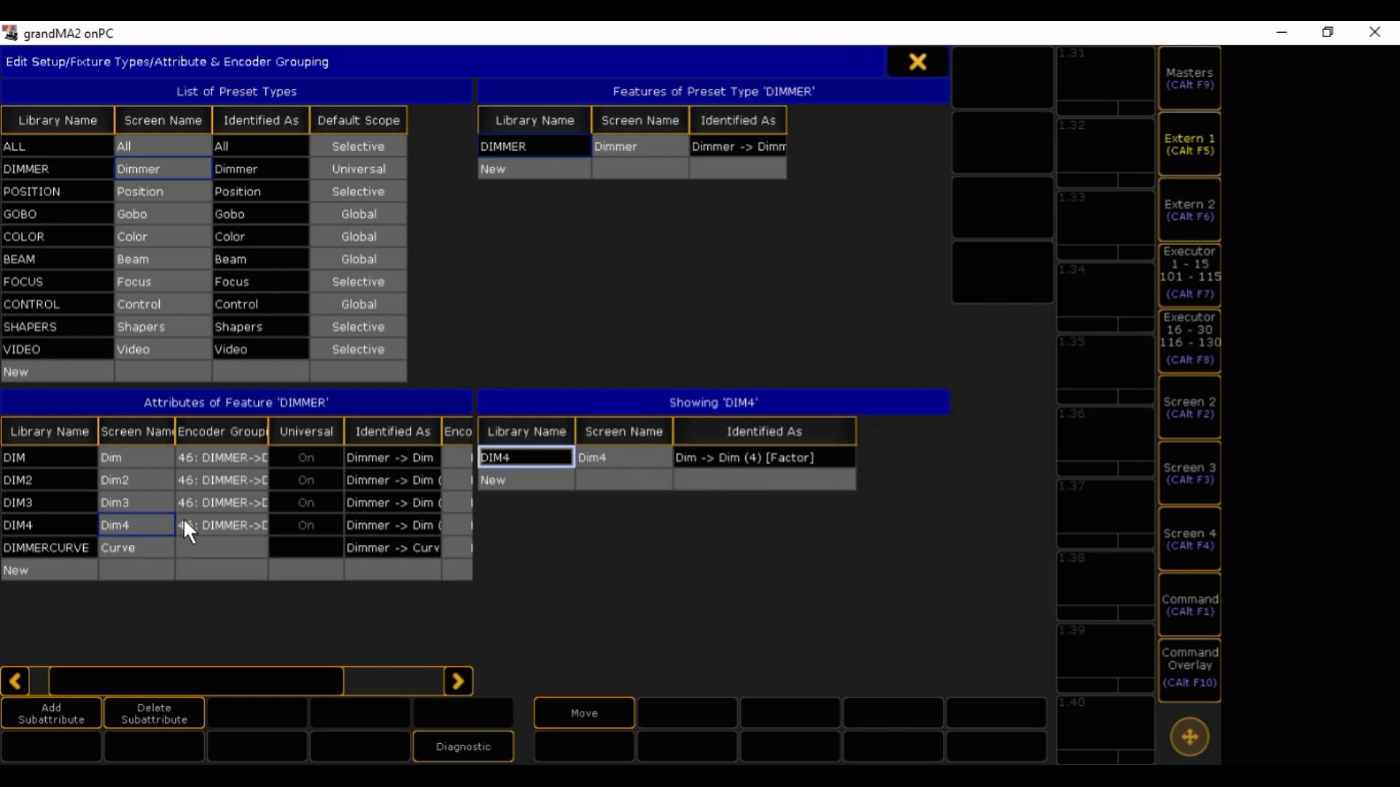
Add a DIM5 attribute to the DIMMER feature and give it a subattribute DIM5.
{"action": "left_click", "coordinate": [127, 568]}
{"action": "left_click", "coordinate": [127, 568]}
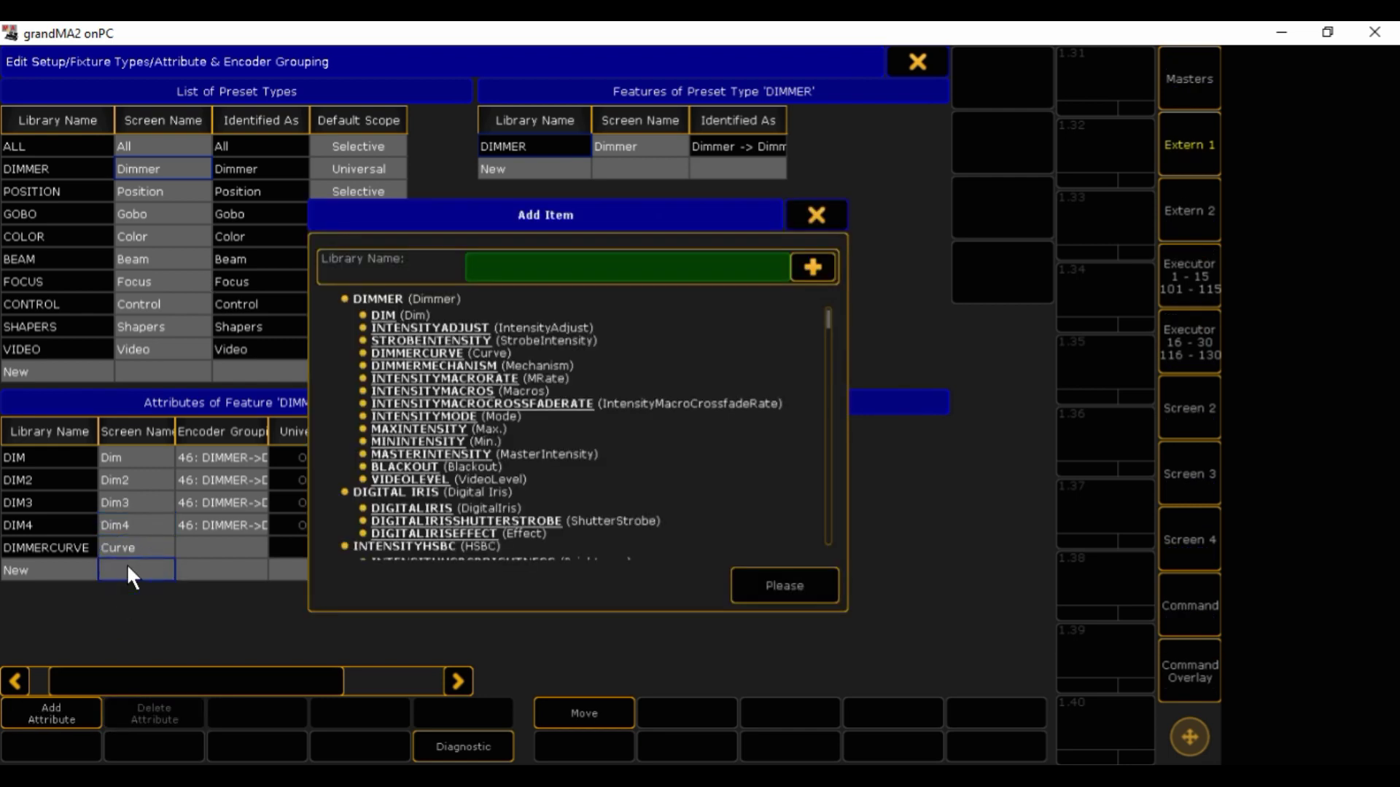
{"action": "type", "text": "DIM5"}
{"action": "left_click", "coordinate": [781, 581]}
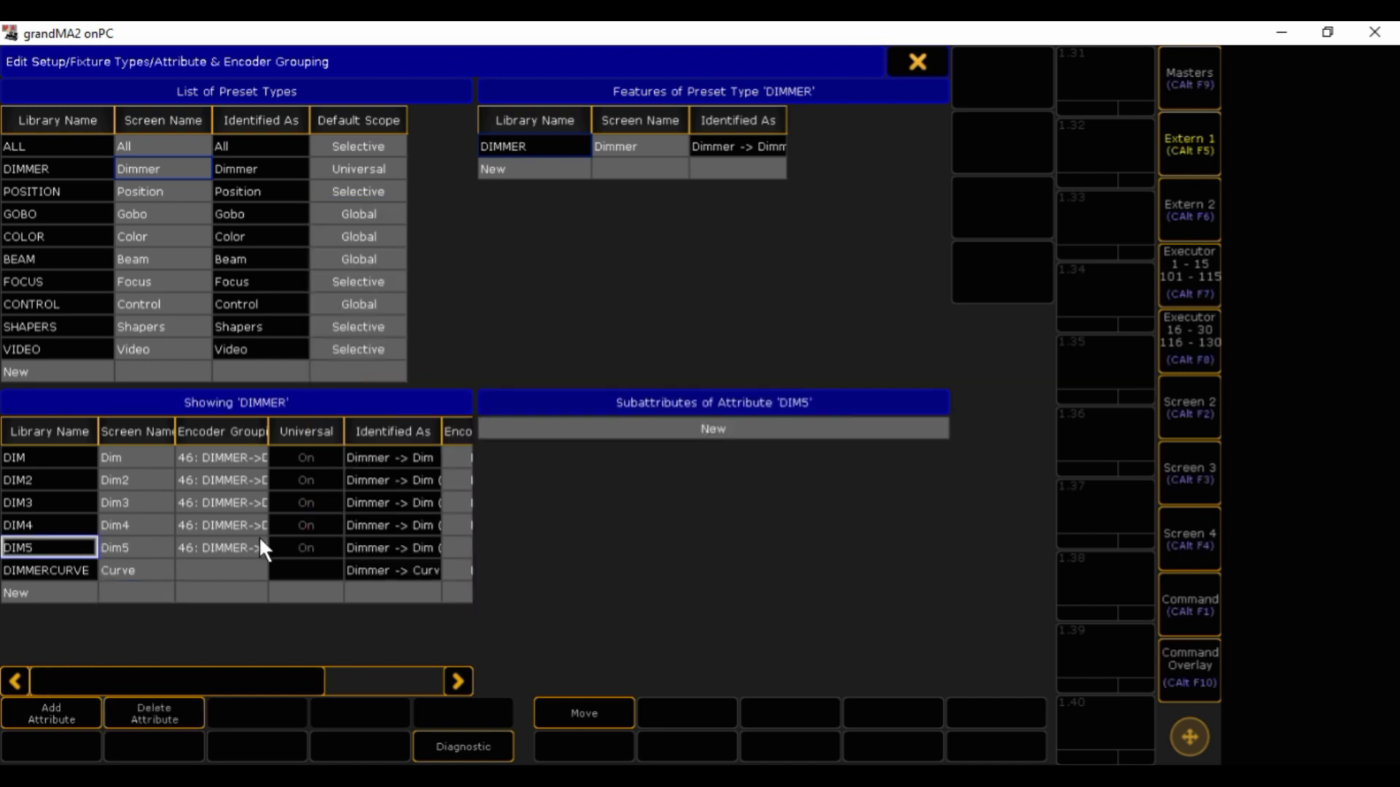
{"action": "double_click", "coordinate": [676, 431]}
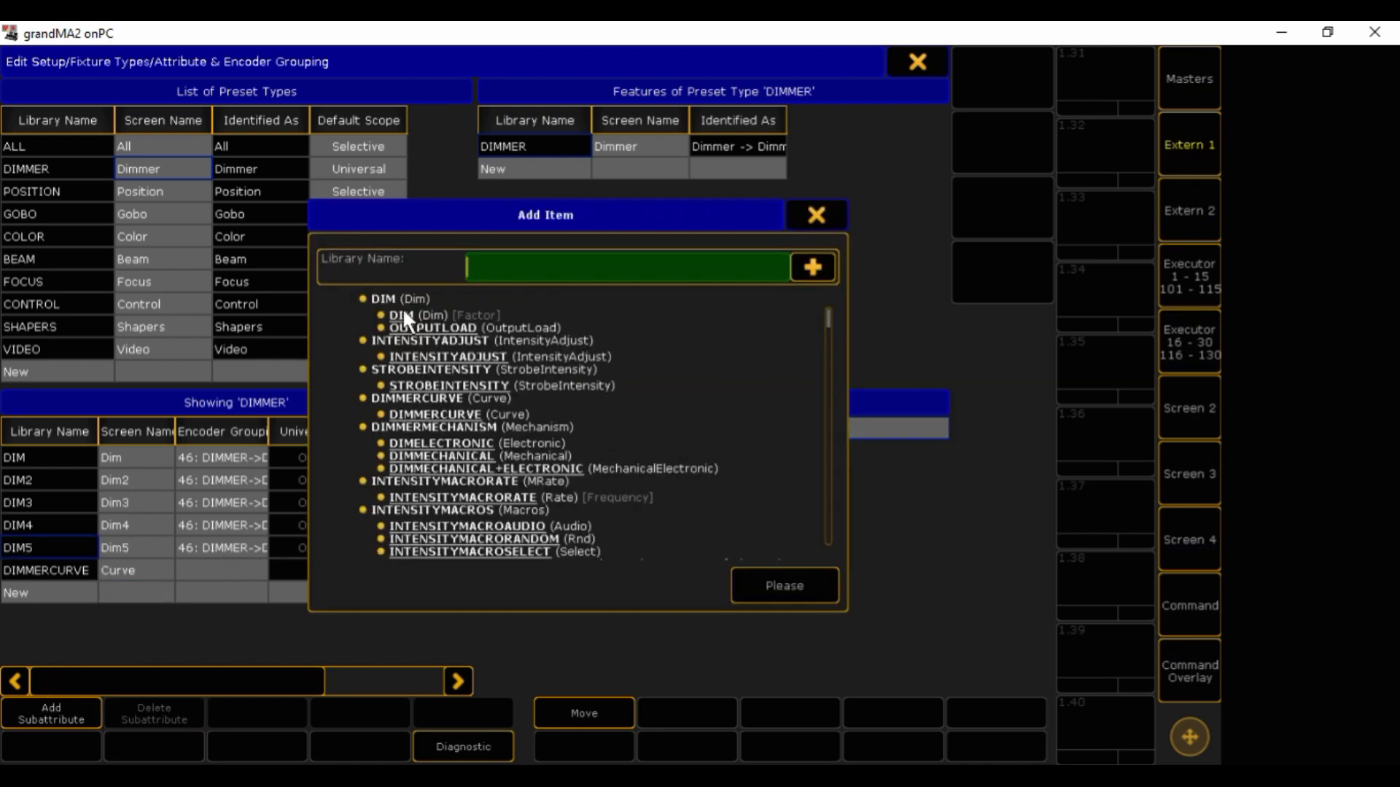
{"action": "type", "text": "DIM5"}
{"action": "left_click", "coordinate": [799, 593]}
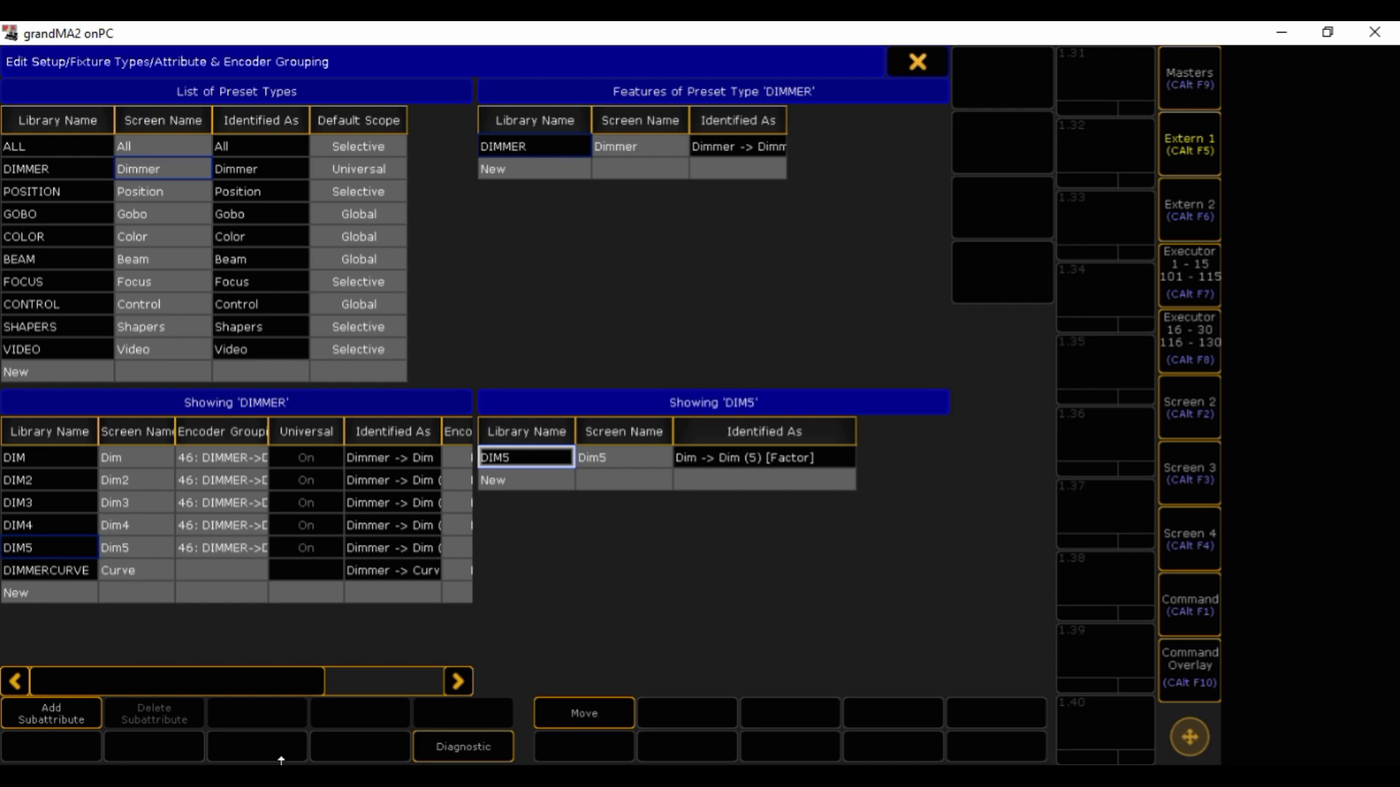
Return to the "x5 chinoca" fixture type's channels and add the Dim4 and Dim5 attributes.
{"action": "left_click", "coordinate": [916, 65]}
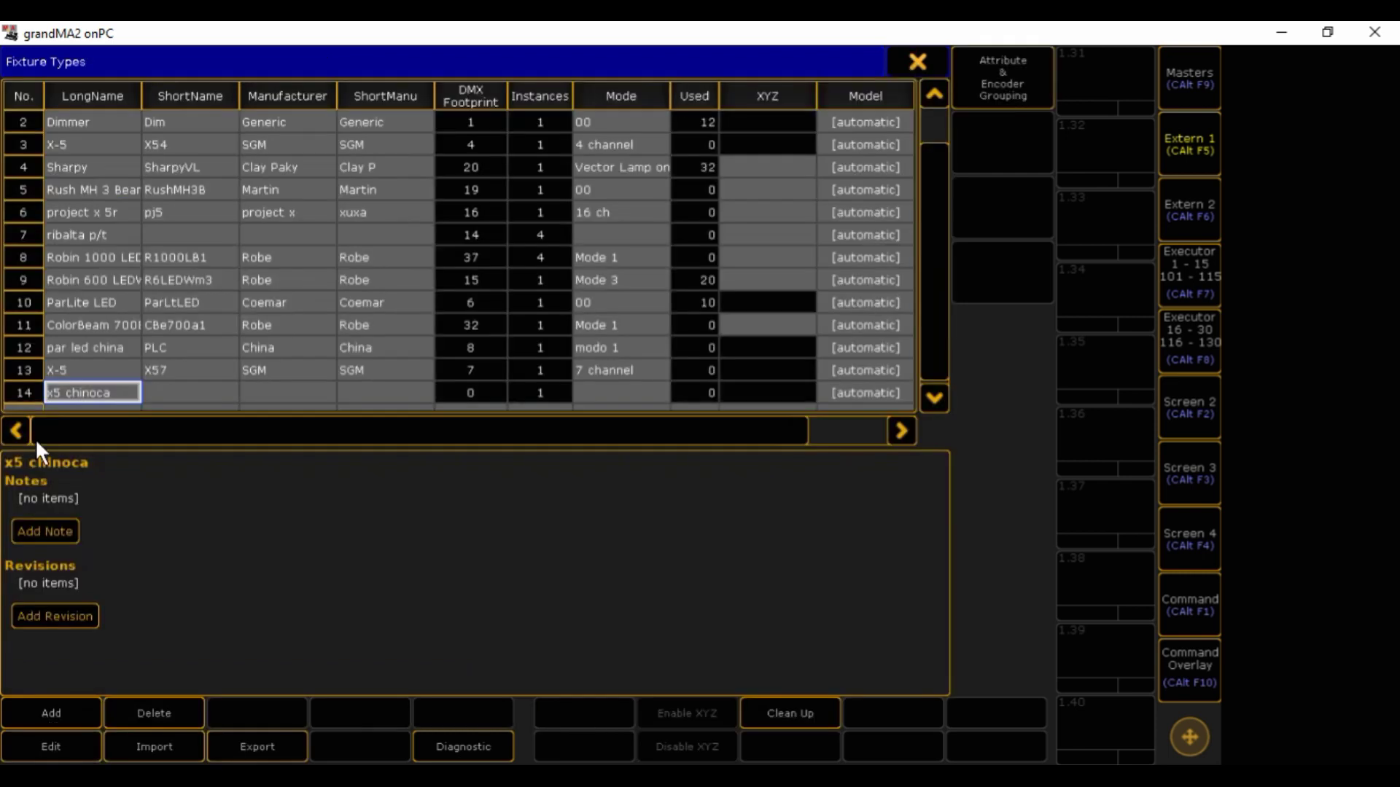
{"action": "left_click", "coordinate": [53, 733]}
{"action": "left_click", "coordinate": [151, 194]}
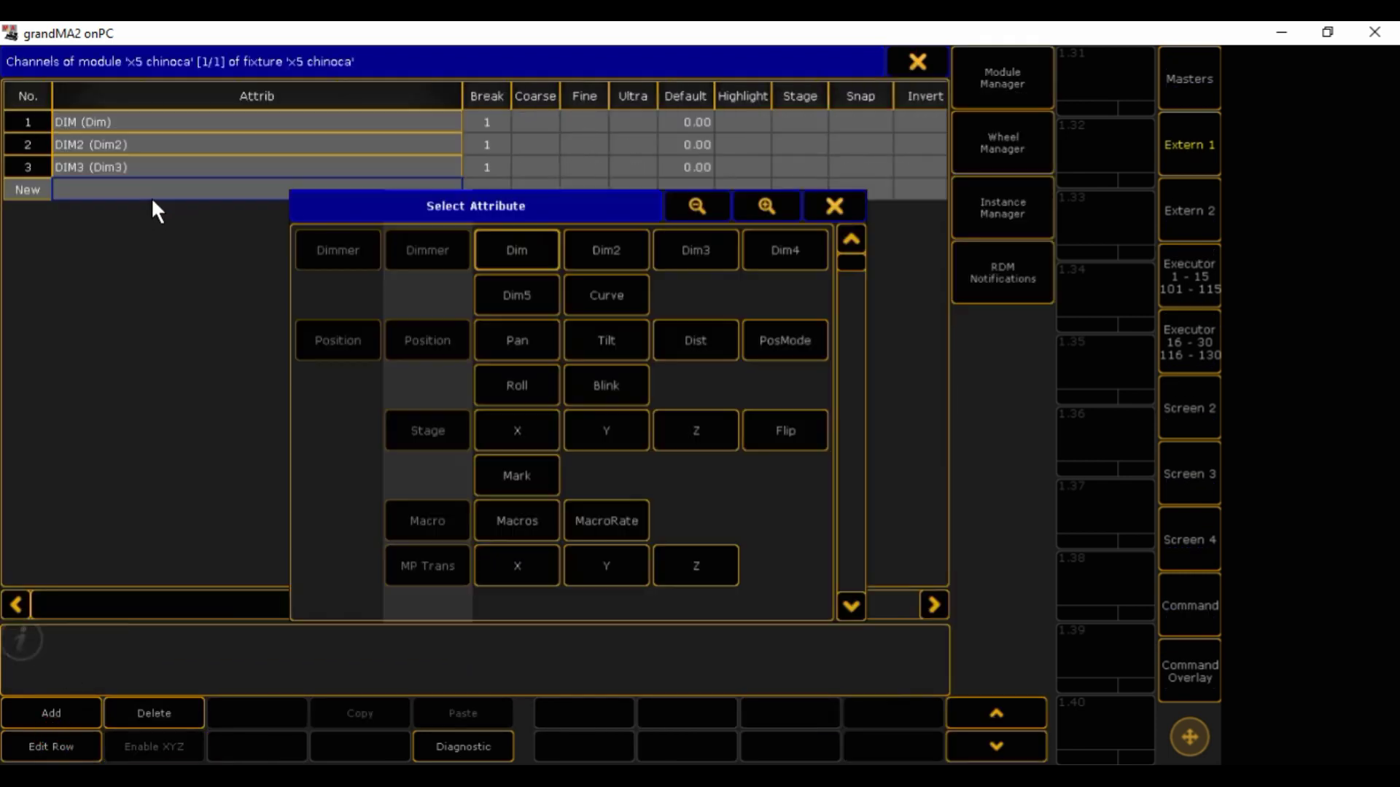
{"action": "left_click", "coordinate": [786, 251]}
{"action": "left_click", "coordinate": [133, 208]}
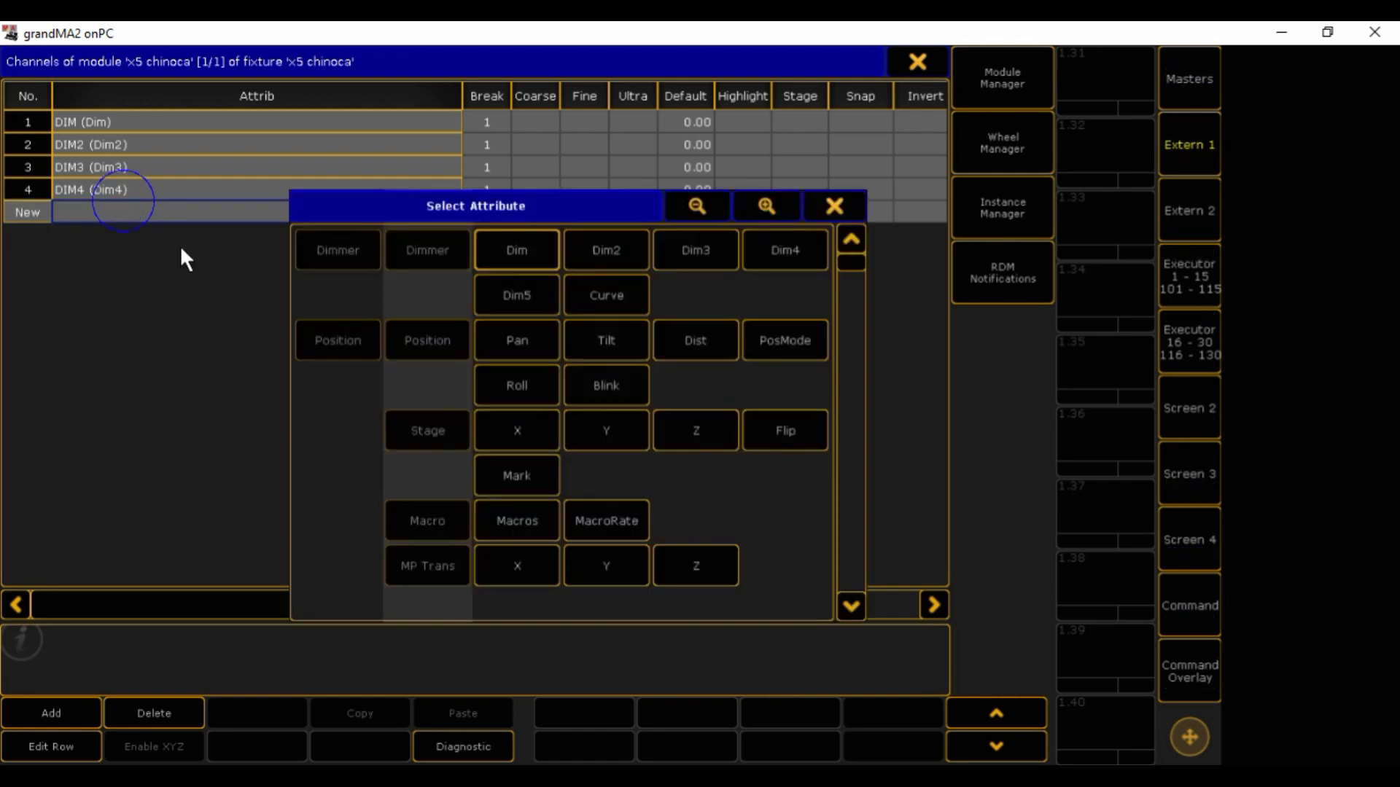
{"action": "left_click", "coordinate": [519, 295]}
Add the Shutter and StrobeDuration attributes as the next two channels of the fixture.
{"action": "left_click", "coordinate": [107, 233]}
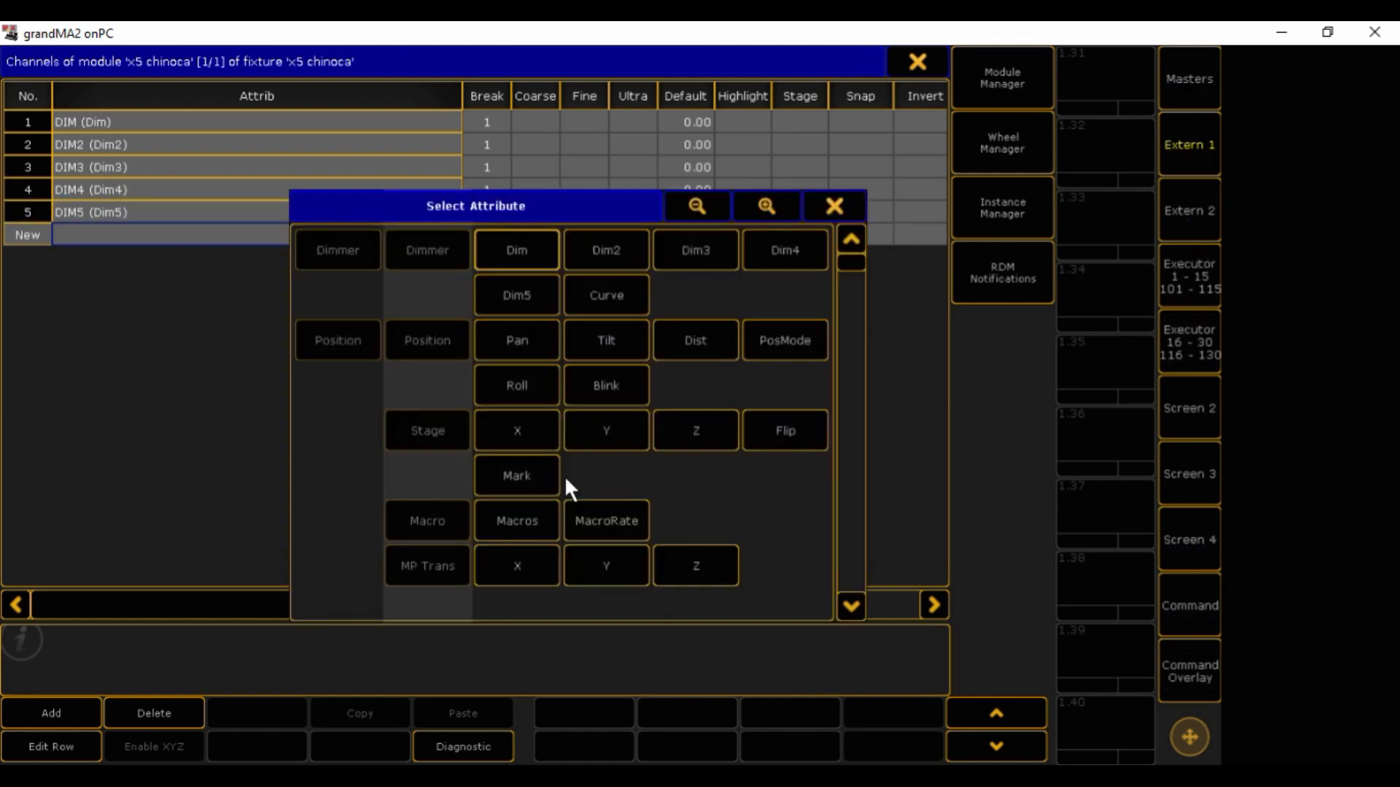
{"action": "left_click_drag", "start_coordinate": [851, 263], "coordinate": [855, 370]}
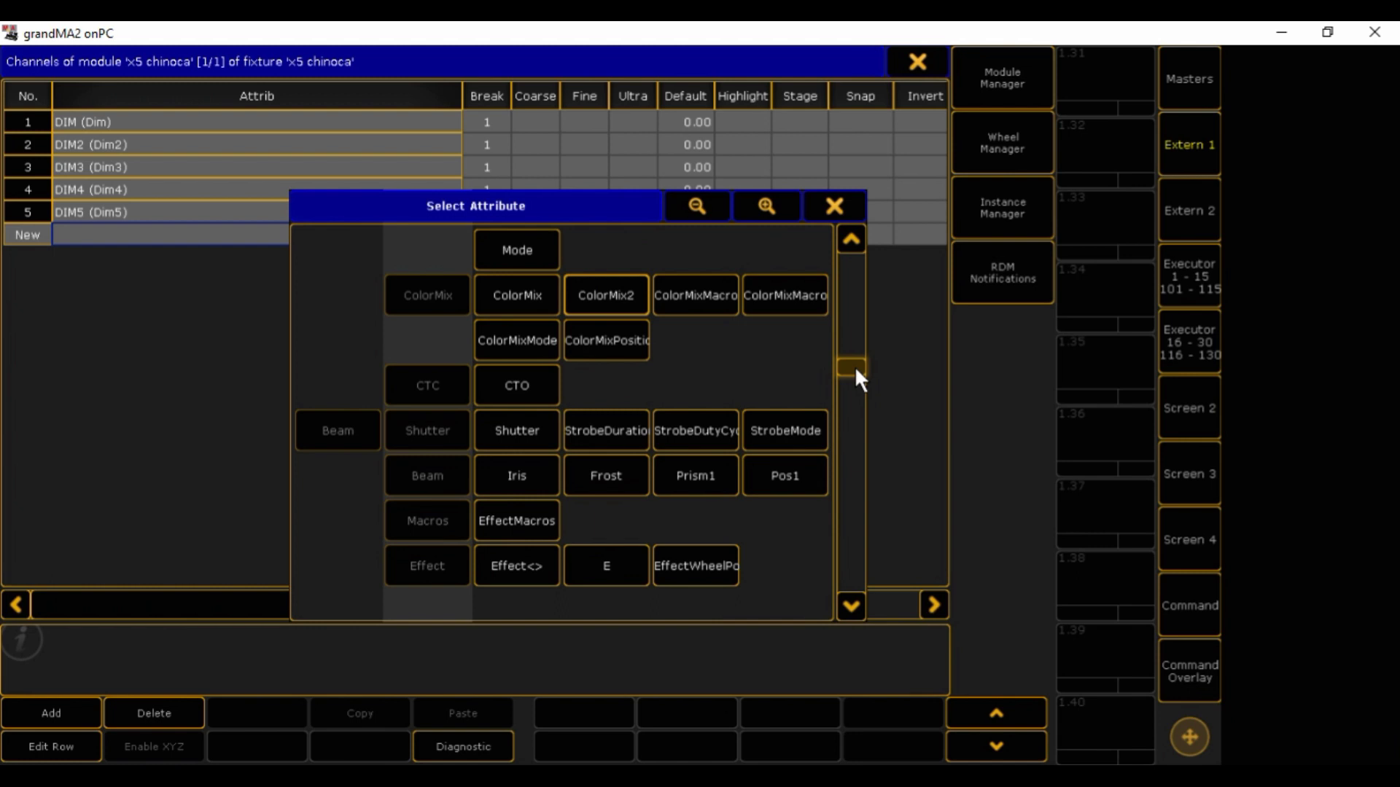
{"action": "left_click", "coordinate": [532, 431]}
{"action": "left_click", "coordinate": [209, 248]}
{"action": "left_click", "coordinate": [633, 431]}
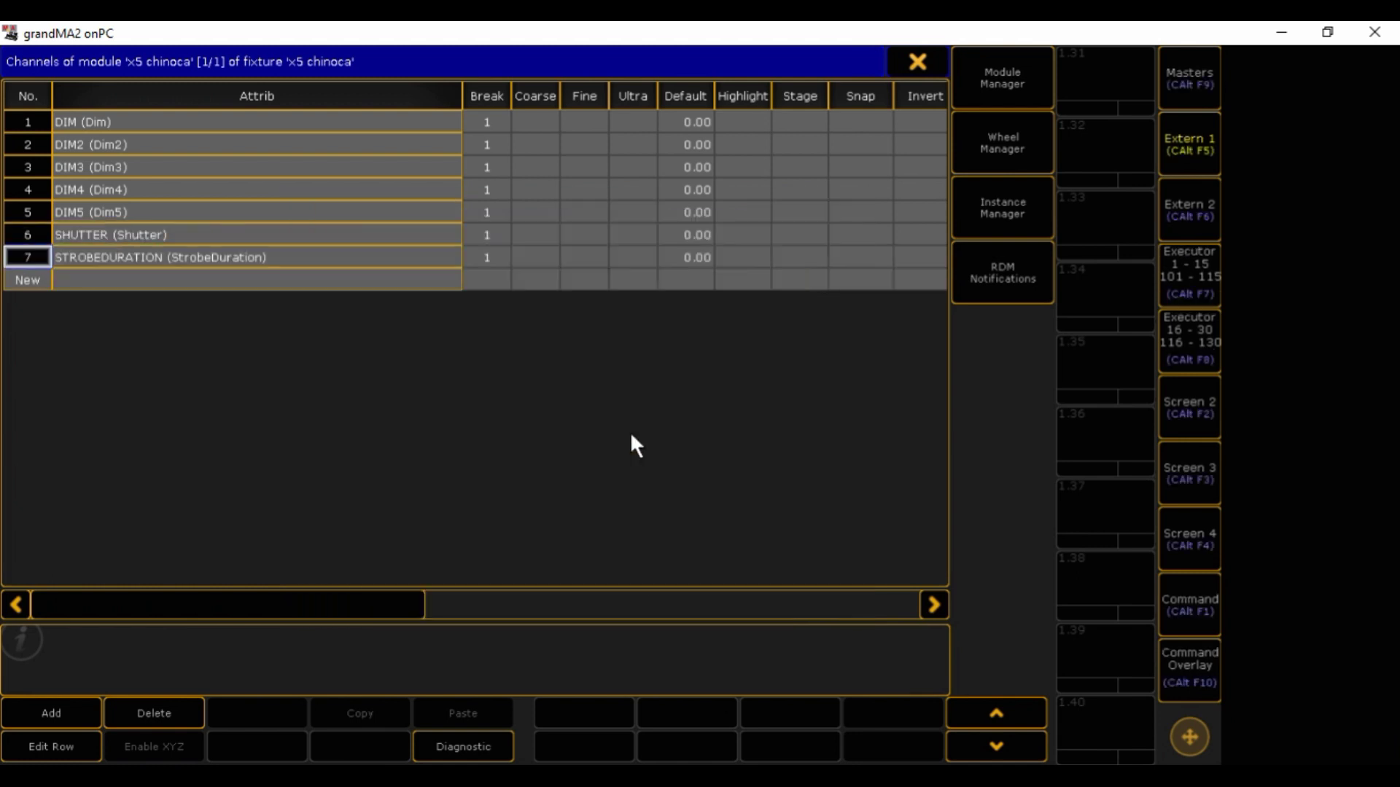
Number the Coarse DMX channels of all seven attributes consecutively from 1 to 7.
{"action": "left_click_drag", "start_coordinate": [529, 127], "coordinate": [536, 287]}
{"action": "right_click", "coordinate": [538, 115]}
{"action": "left_click", "coordinate": [258, 400]}
{"action": "left_click", "coordinate": [526, 442]}
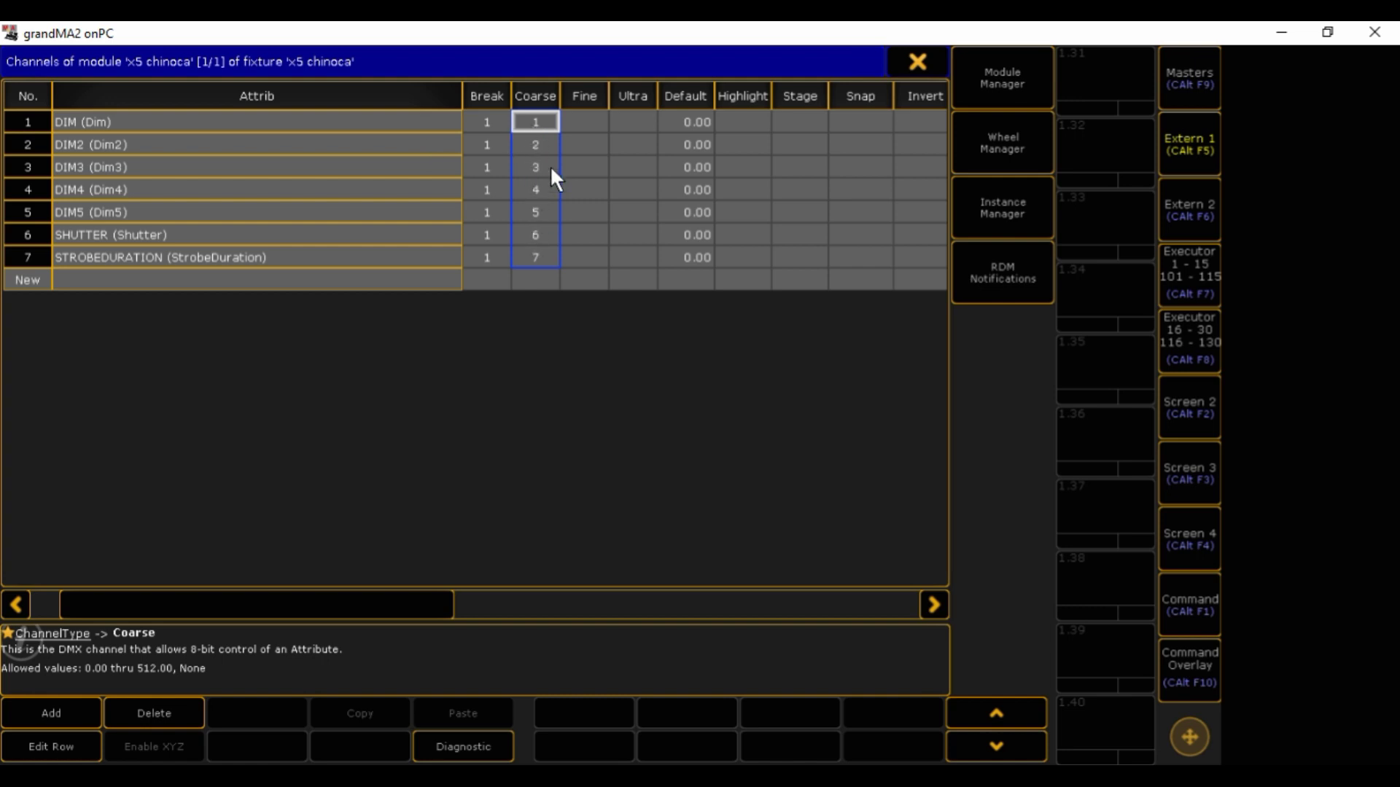
Set the Default value of channels DIM2 through DIM5 to 100.
{"action": "left_click_drag", "start_coordinate": [706, 147], "coordinate": [689, 212]}
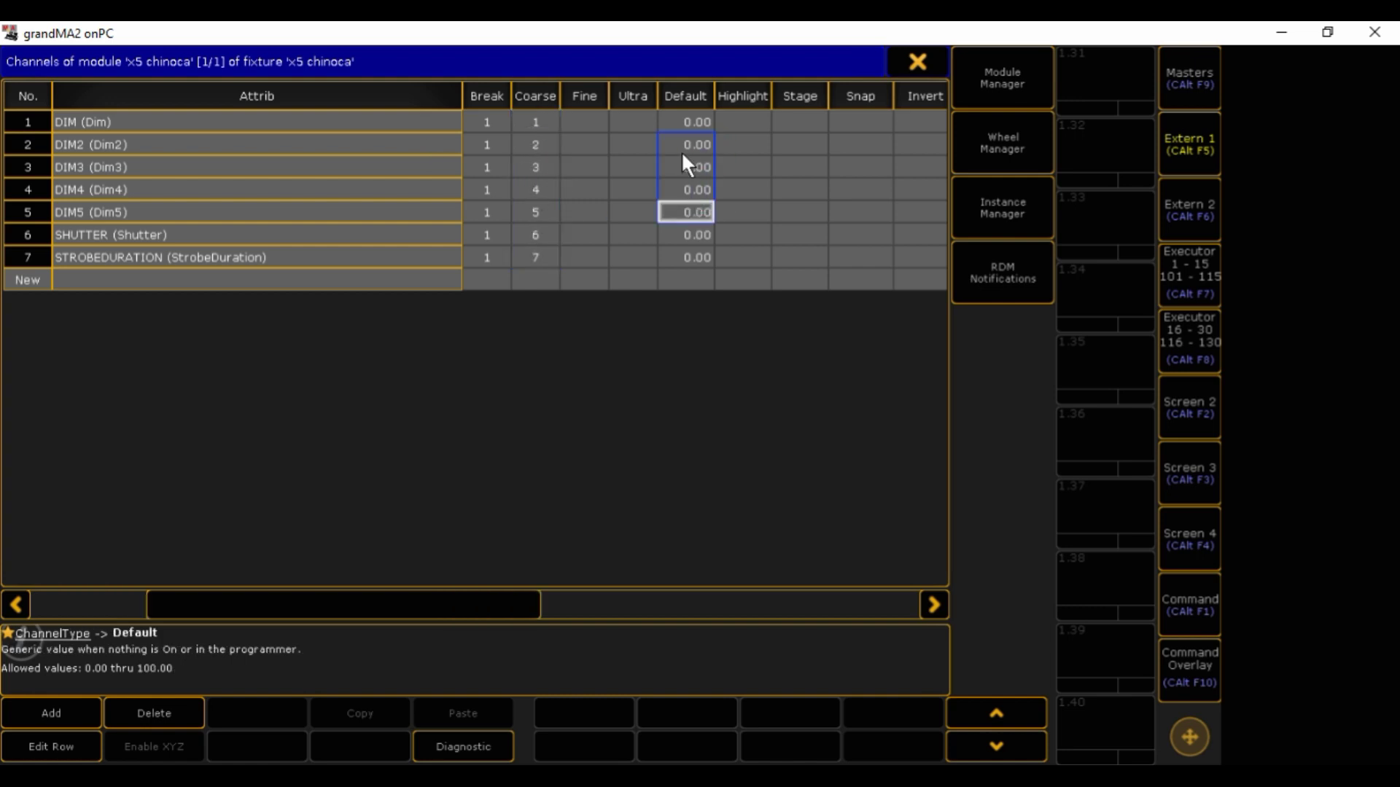
{"action": "right_click", "coordinate": [681, 151]}
{"action": "left_click", "coordinate": [234, 412]}
{"action": "left_click", "coordinate": [229, 444]}
{"action": "left_click", "coordinate": [229, 443]}
{"action": "left_click", "coordinate": [525, 439]}
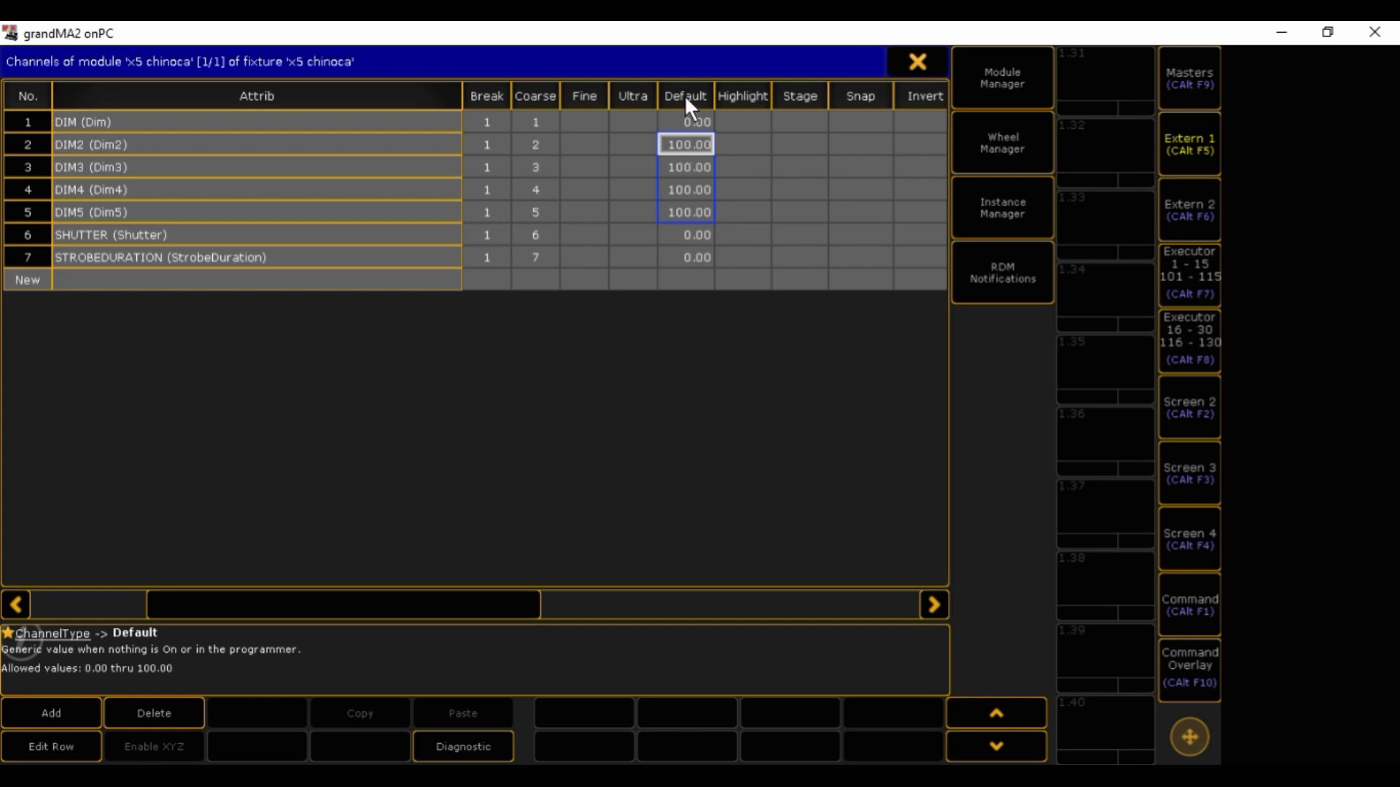
Close the channel table and the fixture type editor to return to the fixture schedule of layer x5.
{"action": "left_click", "coordinate": [676, 118]}
{"action": "left_click", "coordinate": [692, 234]}
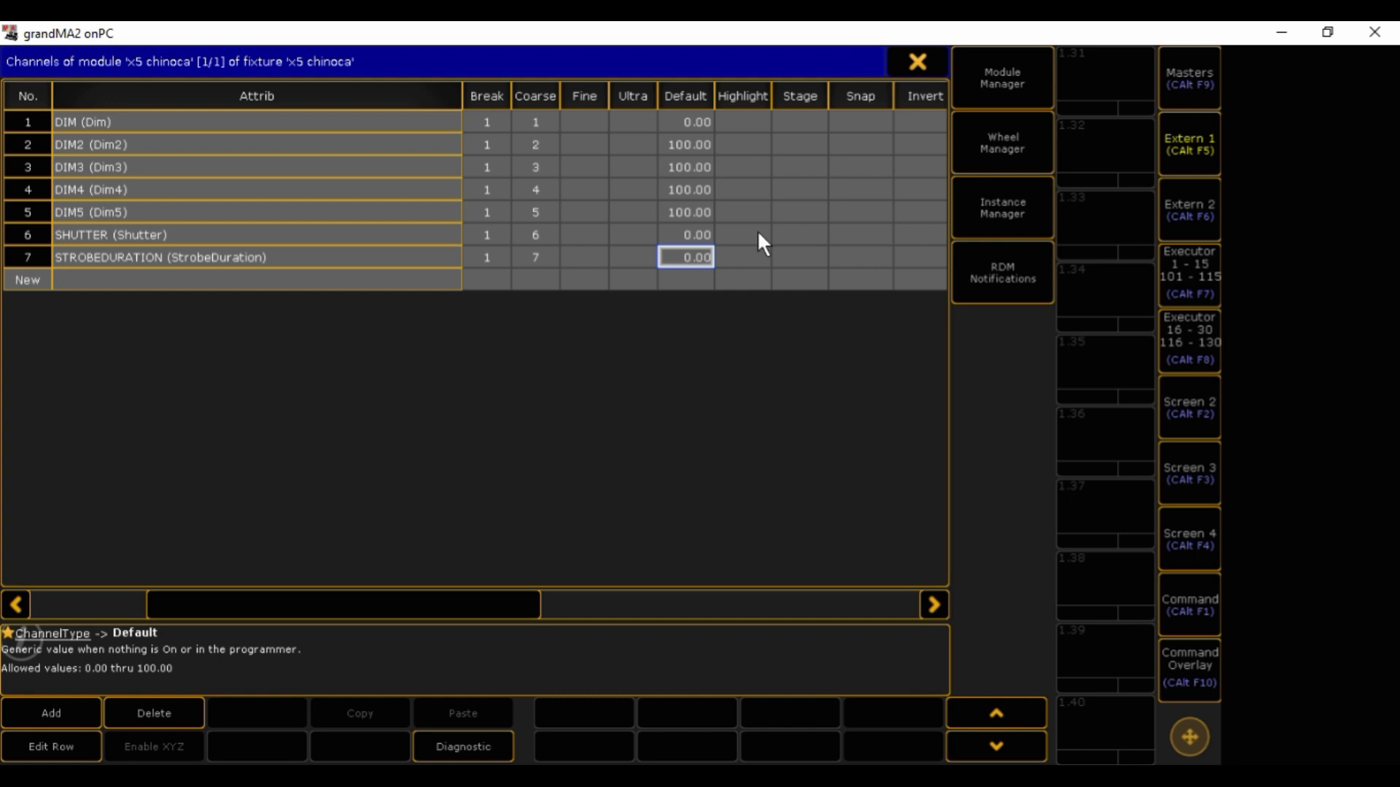
{"action": "left_click", "coordinate": [918, 61]}
{"action": "left_click", "coordinate": [920, 61]}
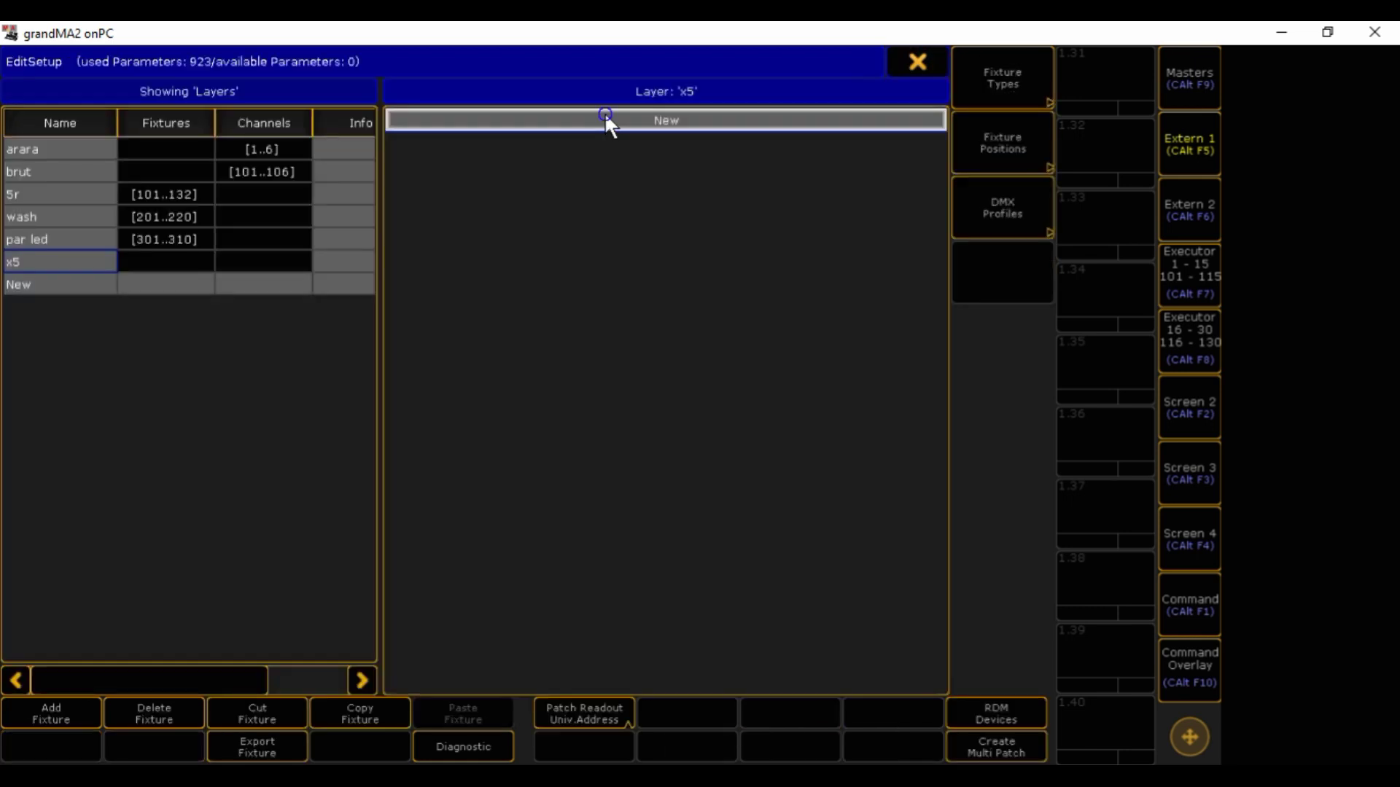
Add one fixture of type "x5 chinoca" to layer x5 with Fixture ID 1000.
{"action": "left_click", "coordinate": [607, 116]}
{"action": "left_click", "coordinate": [657, 509]}
{"action": "left_click", "coordinate": [251, 423]}
{"action": "type", "text": "100"}
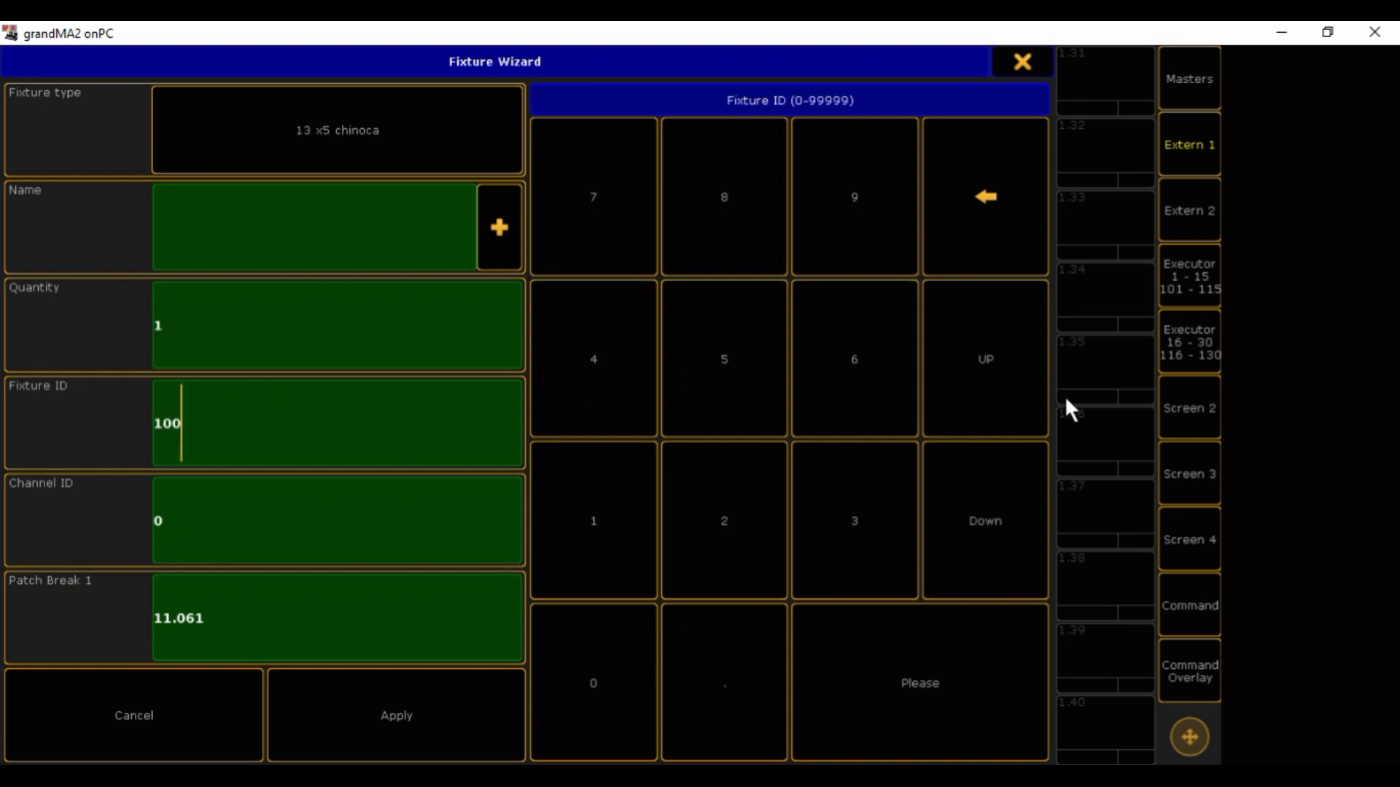
{"action": "type", "text": "0"}
{"action": "left_click", "coordinate": [466, 706]}
Leave the patch and fixture schedule, save the changes, and return to the layout view.
{"action": "left_click", "coordinate": [917, 61]}
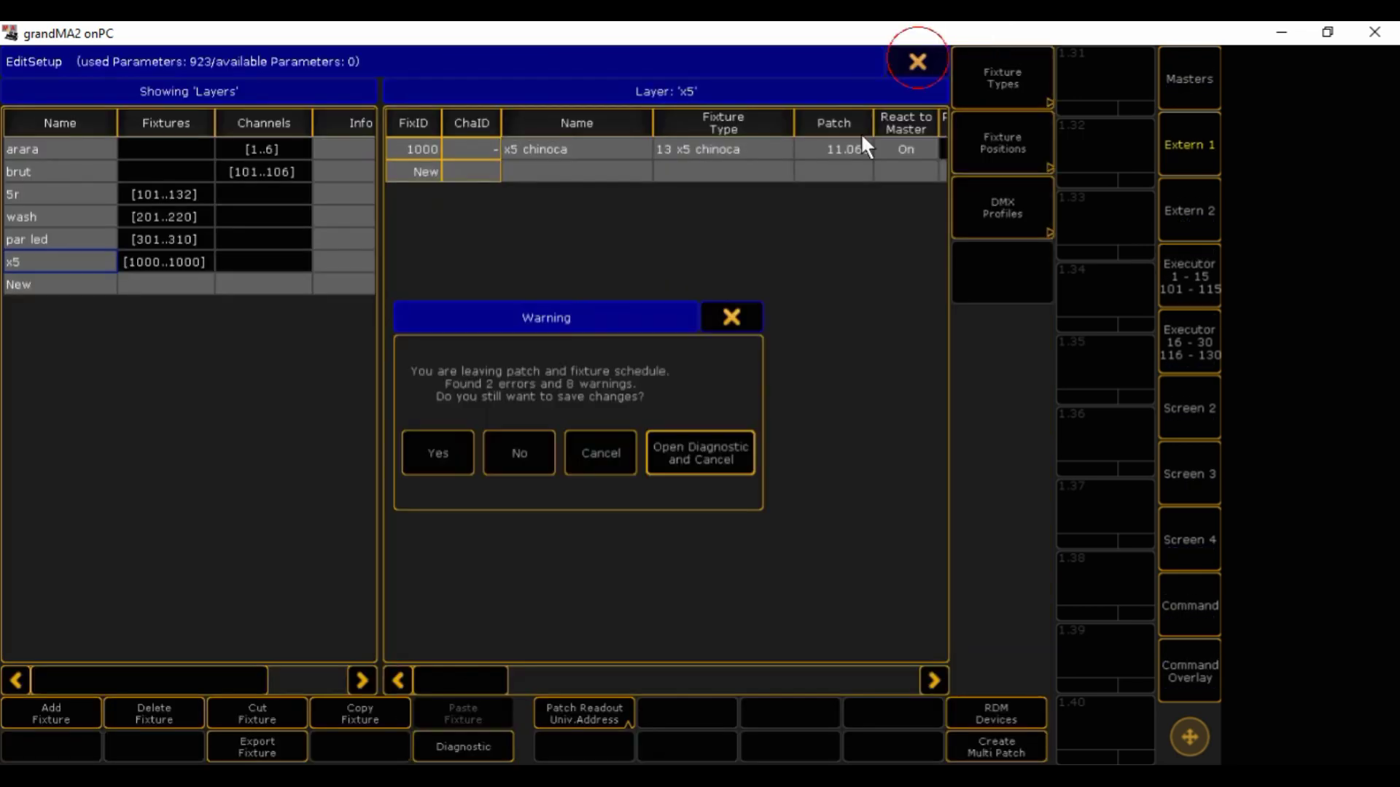
{"action": "left_click", "coordinate": [467, 448]}
{"action": "left_click", "coordinate": [1023, 55]}
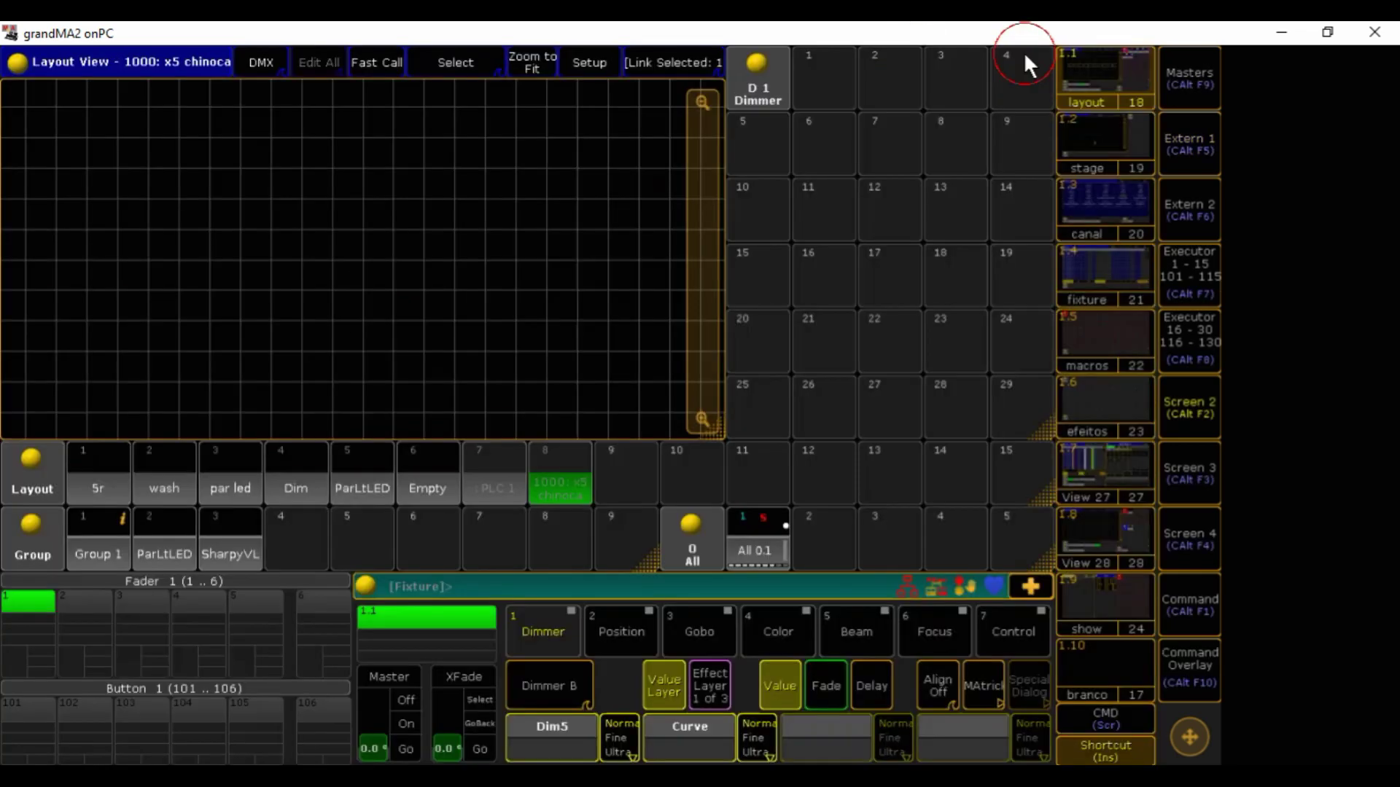
Select Fixture 1000, store it in layout 8 "1000: x5 chinoca", and fit the layout to the view.
{"action": "type", "text": "Fixture 1000"}
{"action": "key", "text": "Return"}
{"action": "key", "text": "s"}
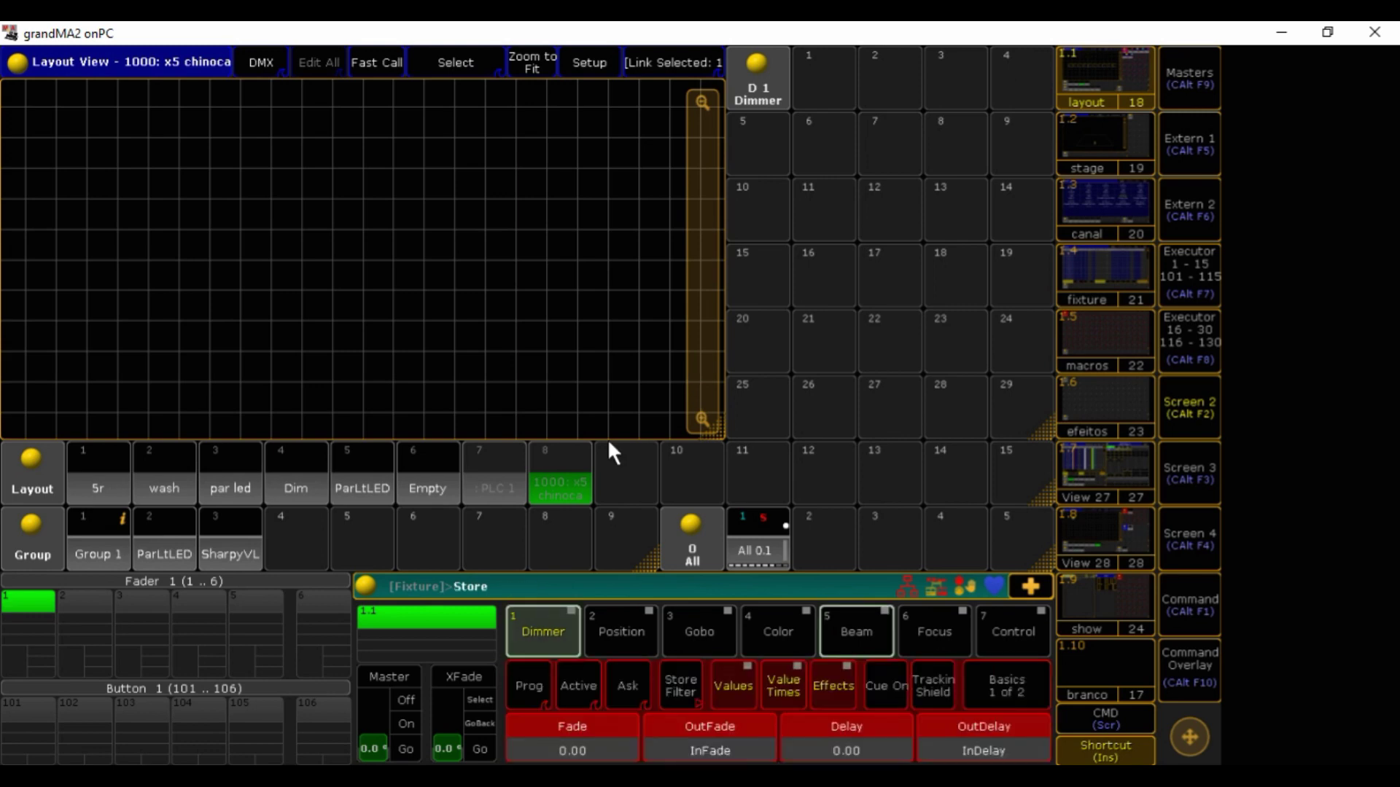
{"action": "left_click", "coordinate": [576, 471]}
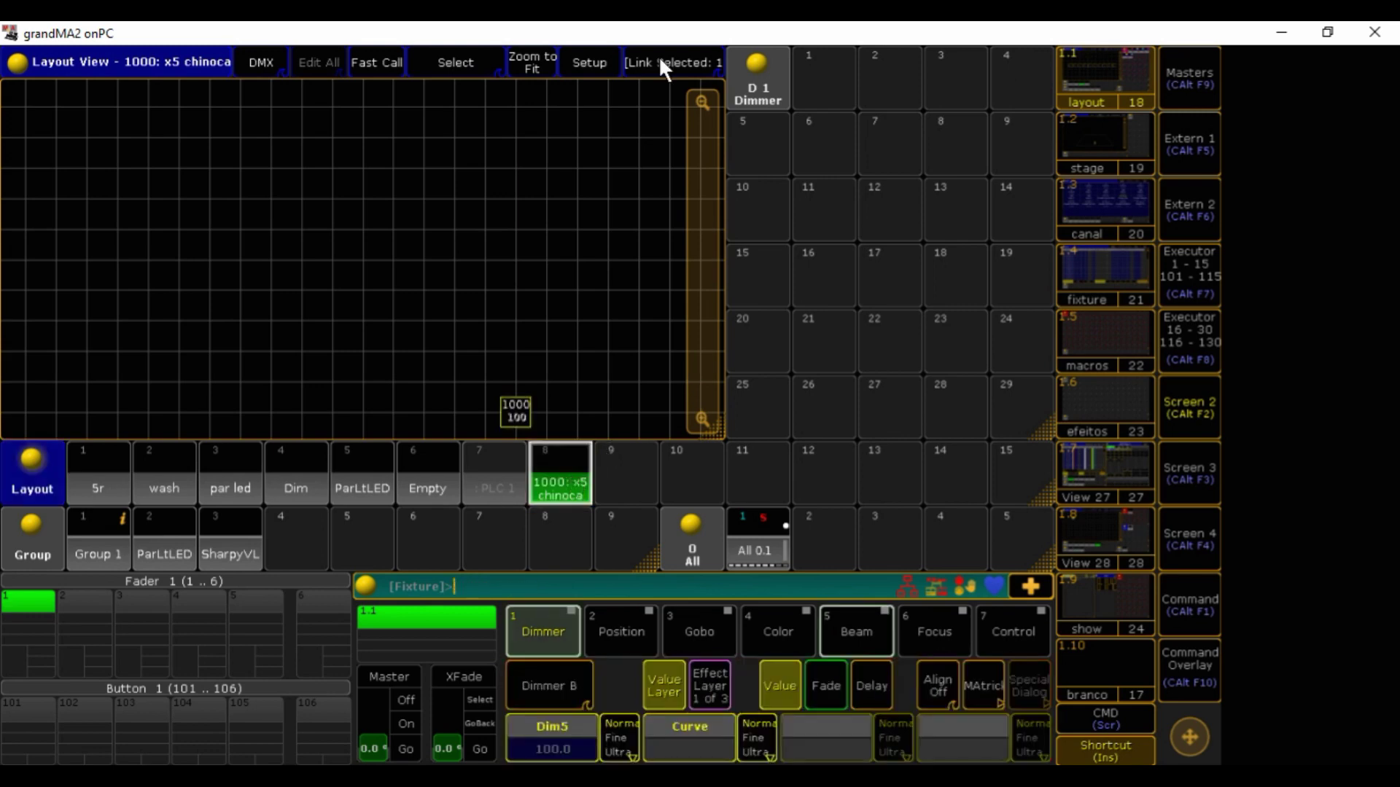
{"action": "left_click", "coordinate": [533, 62]}
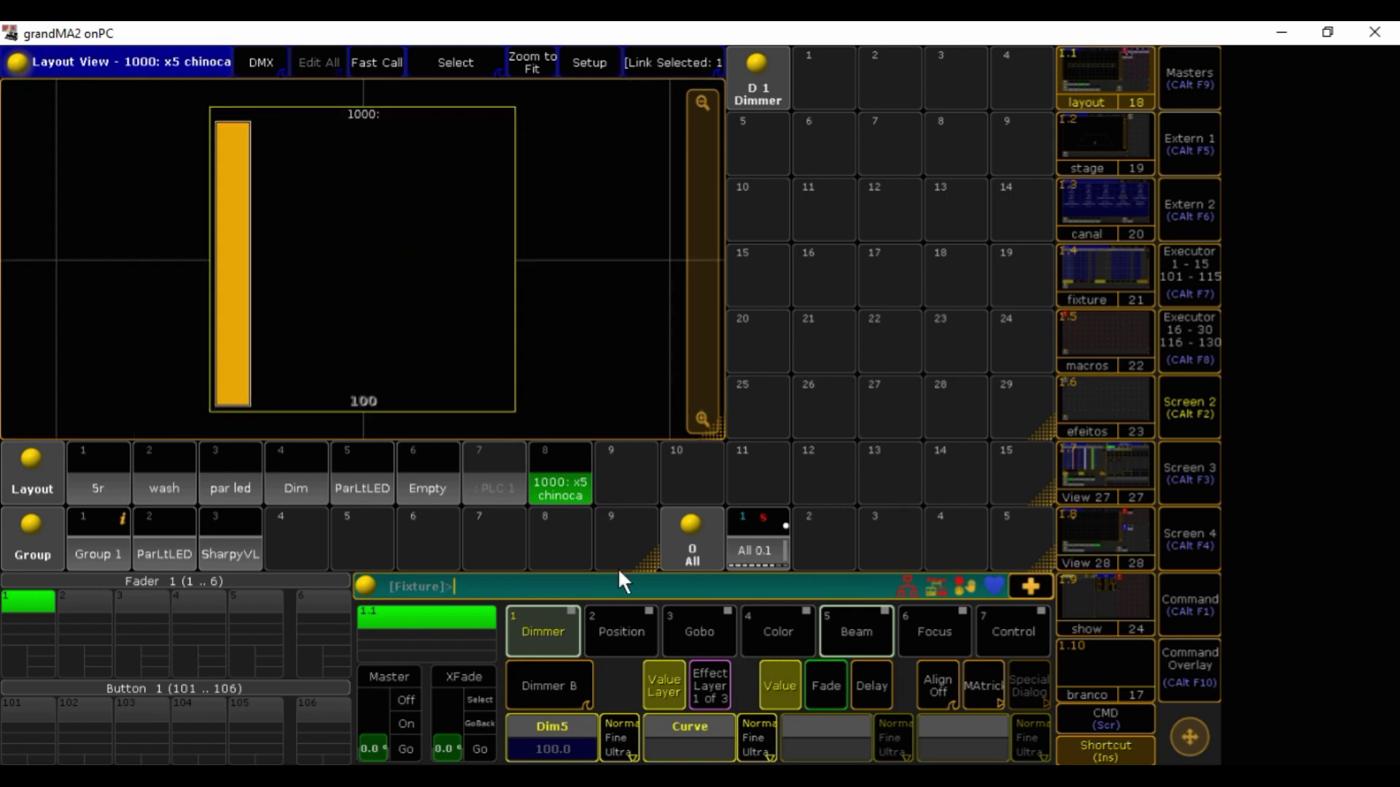
Switch the encoders to the Dimmer A attributes and set Fixture 1000 to full.
{"action": "left_click_drag", "start_coordinate": [547, 685], "coordinate": [557, 599]}
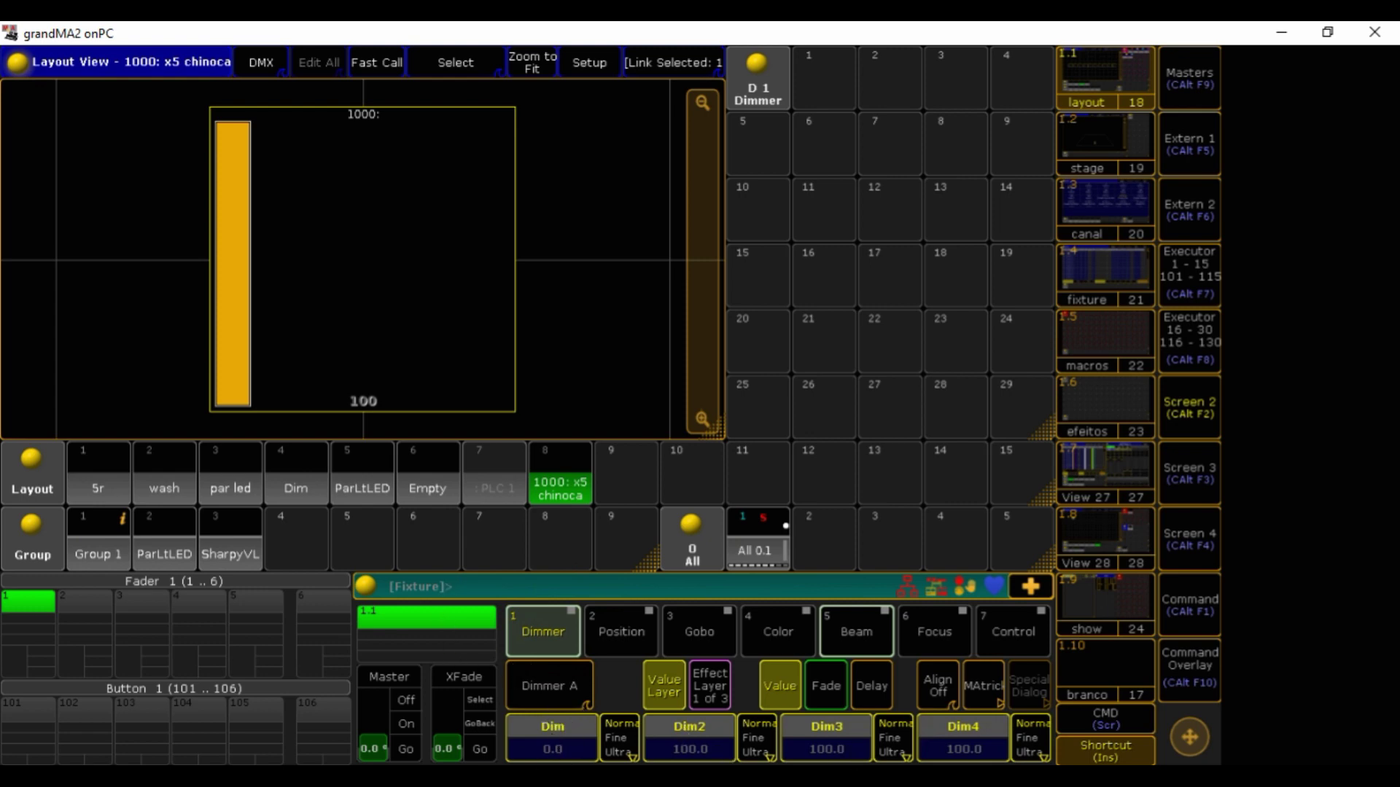
{"action": "key", "text": "f"}
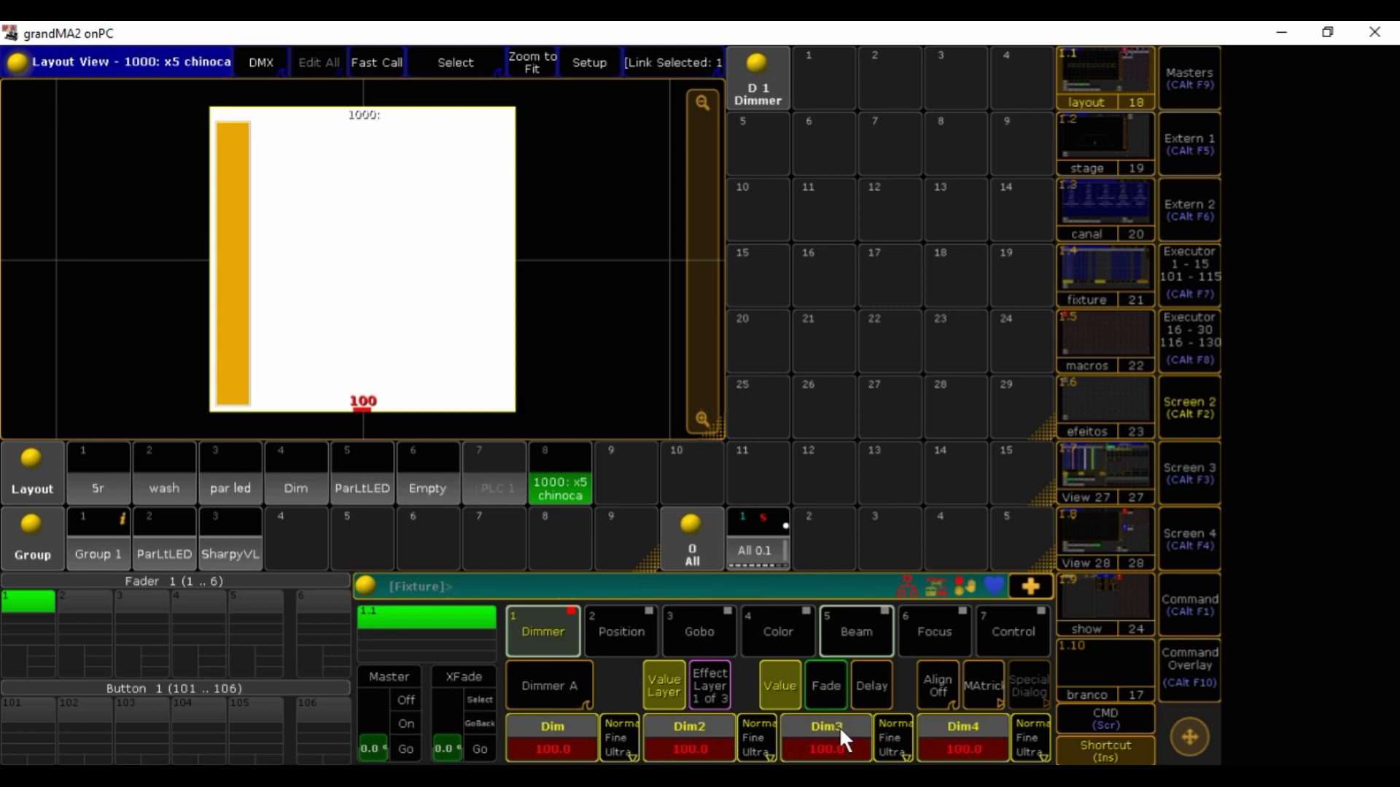
Check the fixture's encoder attributes under Dimmer A, Dimmer B and the Beam preset type.
{"action": "left_click", "coordinate": [570, 681]}
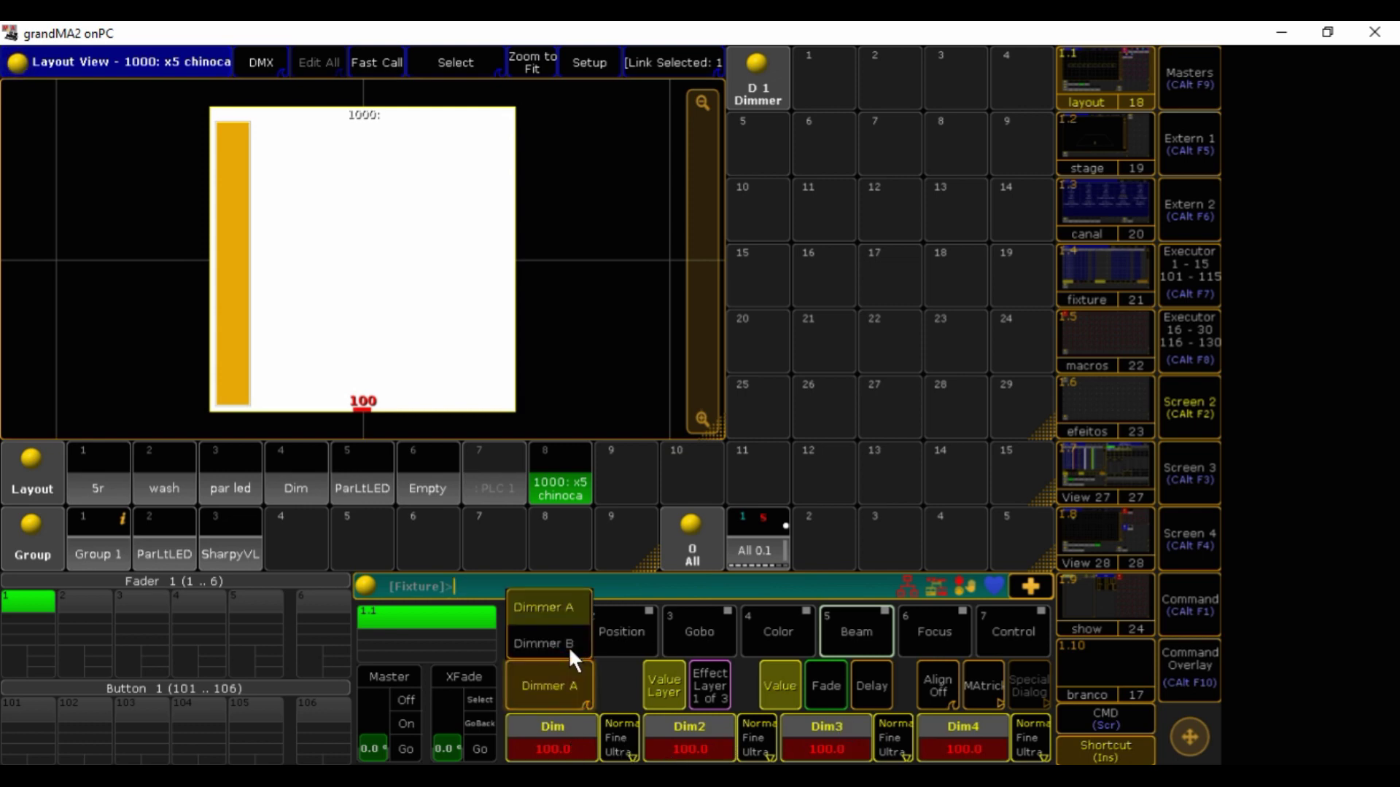
{"action": "left_click", "coordinate": [567, 646]}
{"action": "left_click", "coordinate": [535, 697]}
{"action": "left_click", "coordinate": [553, 612]}
{"action": "left_click", "coordinate": [546, 687]}
{"action": "left_click", "coordinate": [528, 645]}
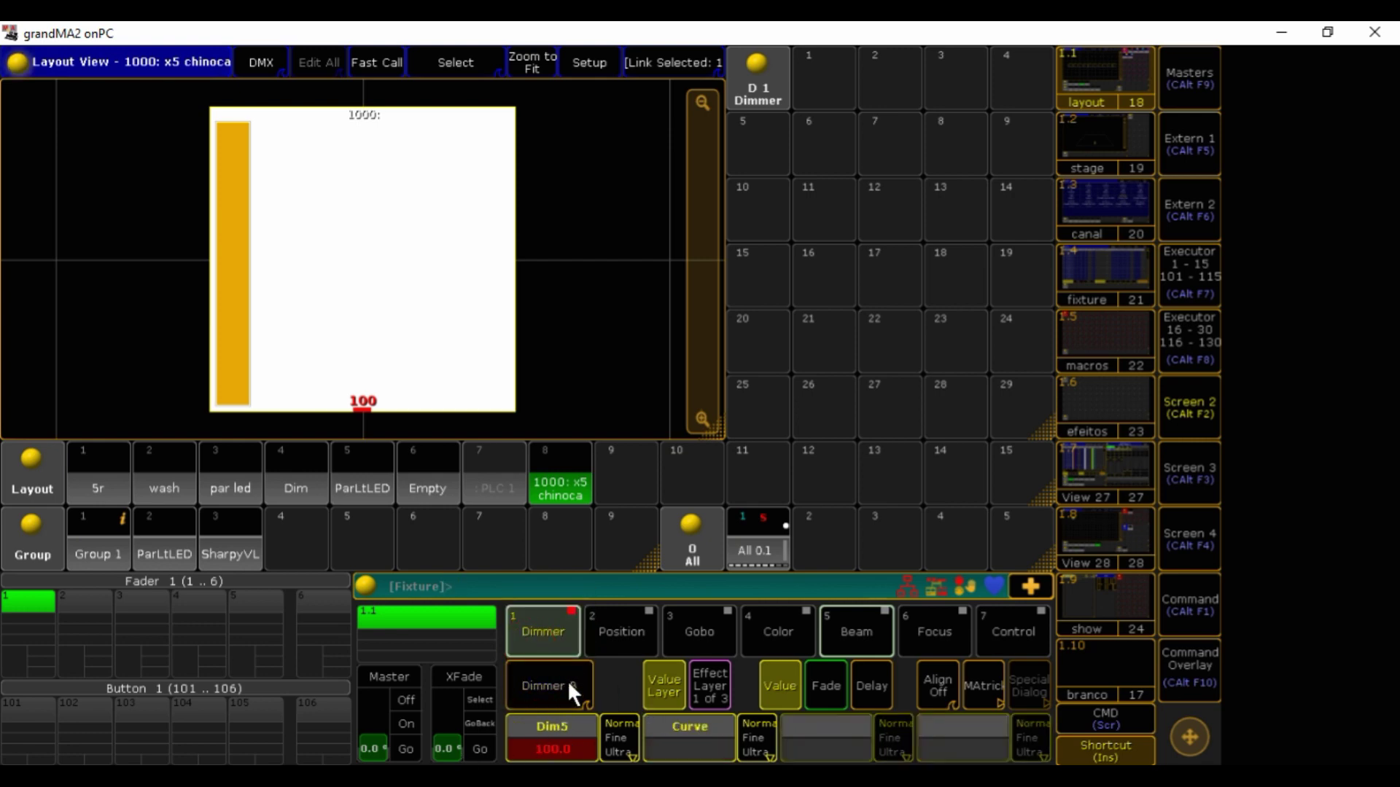
{"action": "left_click", "coordinate": [566, 679]}
{"action": "left_click", "coordinate": [551, 609]}
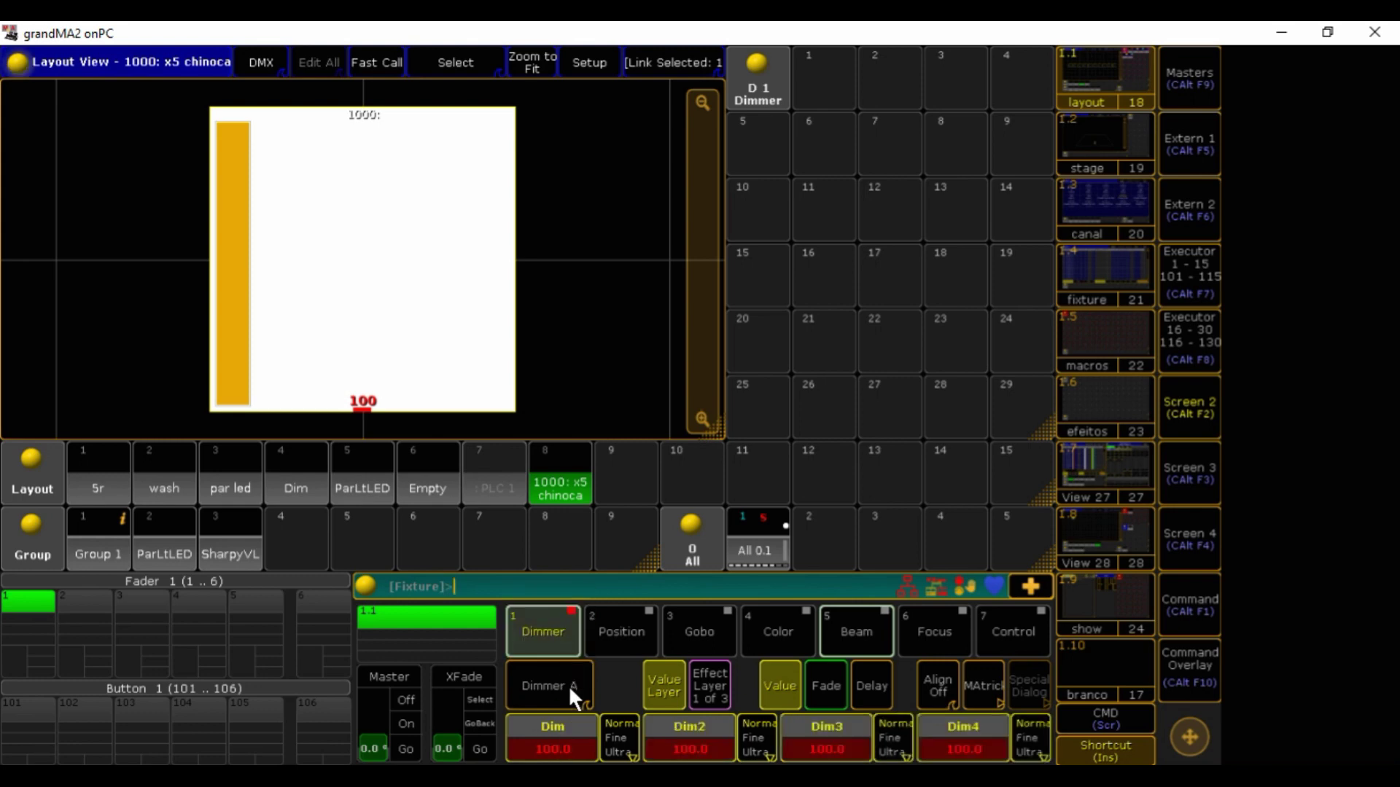
{"action": "left_click", "coordinate": [567, 685]}
{"action": "left_click", "coordinate": [567, 685]}
{"action": "left_click_drag", "start_coordinate": [567, 684], "coordinate": [565, 707]}
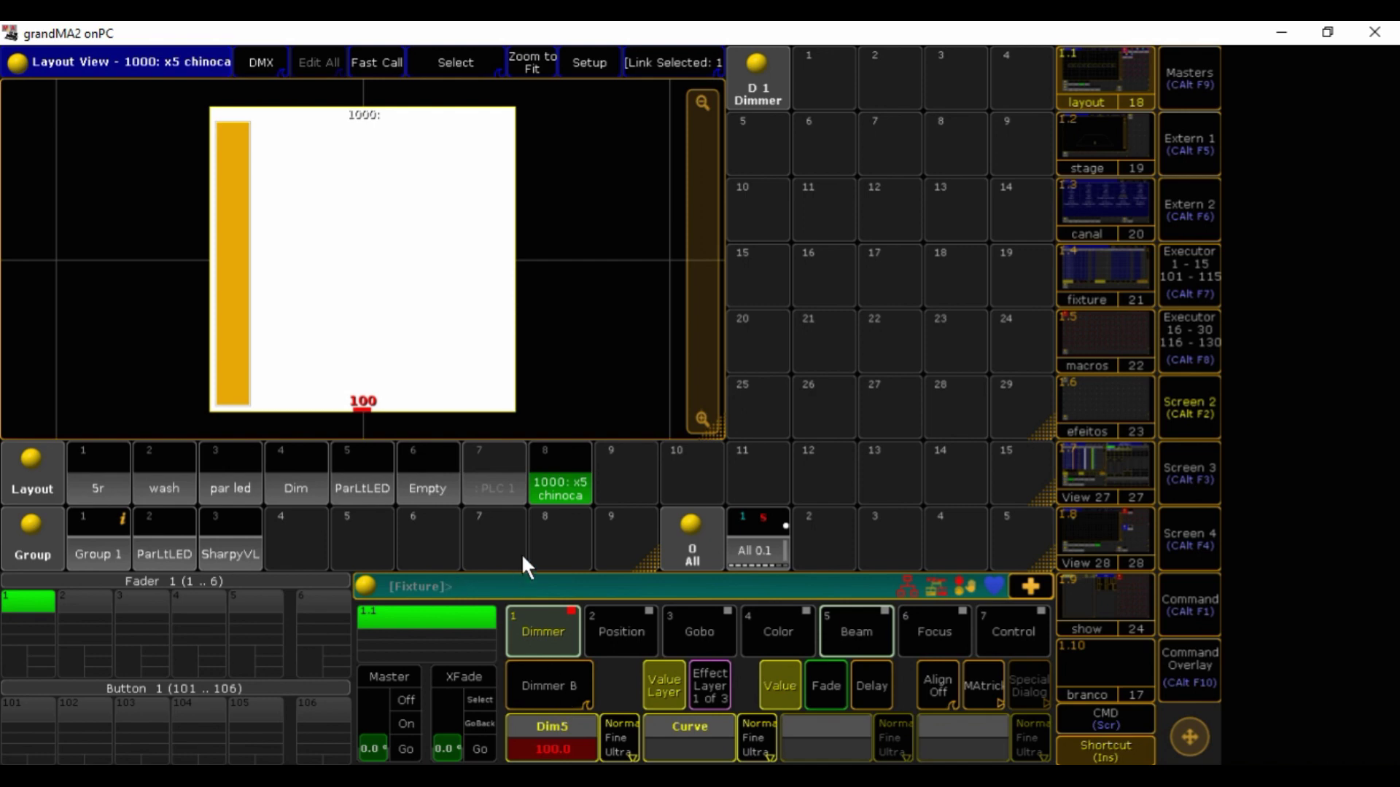
{"action": "left_click", "coordinate": [832, 623]}
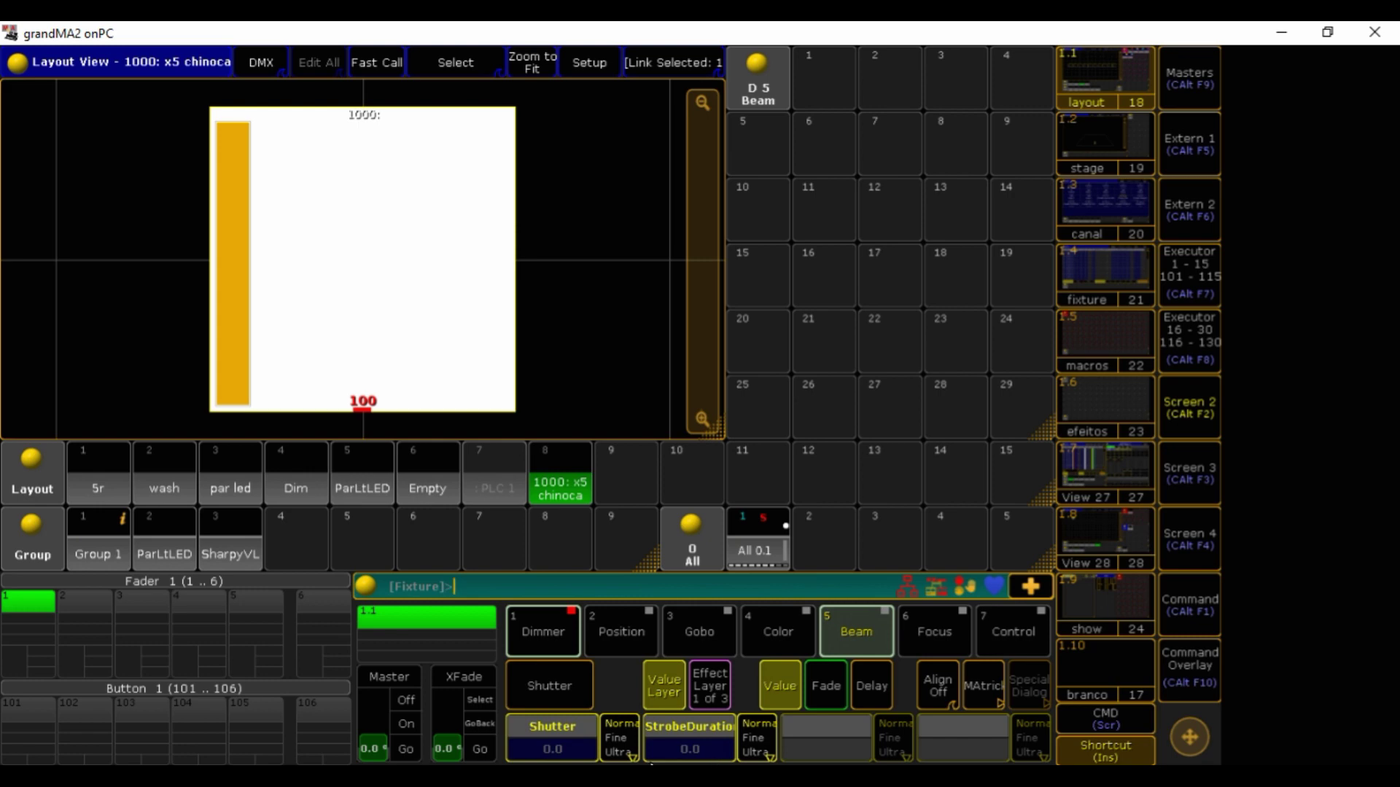
Clear the programmer, reselect Fixture 1000 in the layout and set it to full.
{"action": "key", "text": "c"}
{"action": "left_click", "coordinate": [443, 263]}
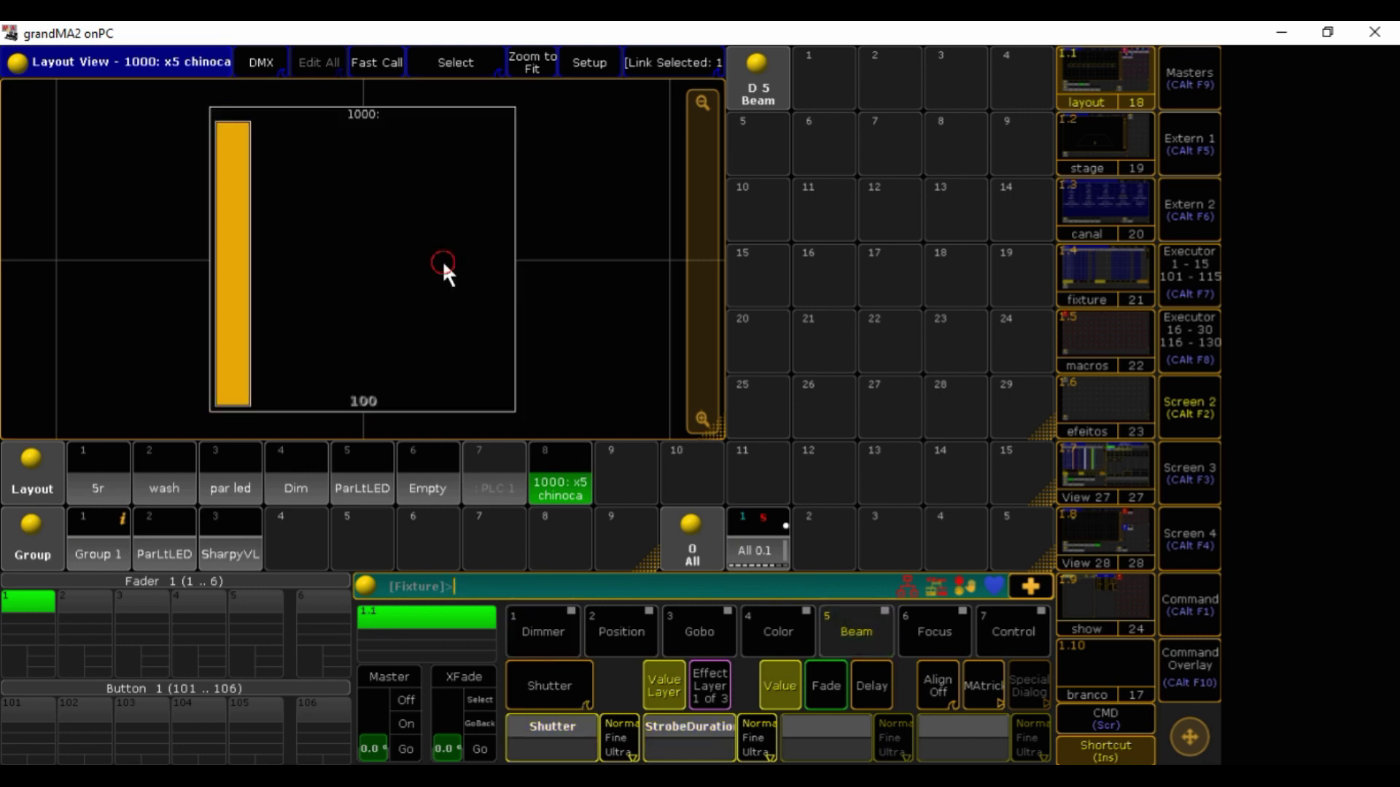
{"action": "key", "text": "f"}
Switch to the "efeitos" view and open empty effect 59 for editing to choose its attributes.
{"action": "mouse_move", "coordinate": [733, 776]}
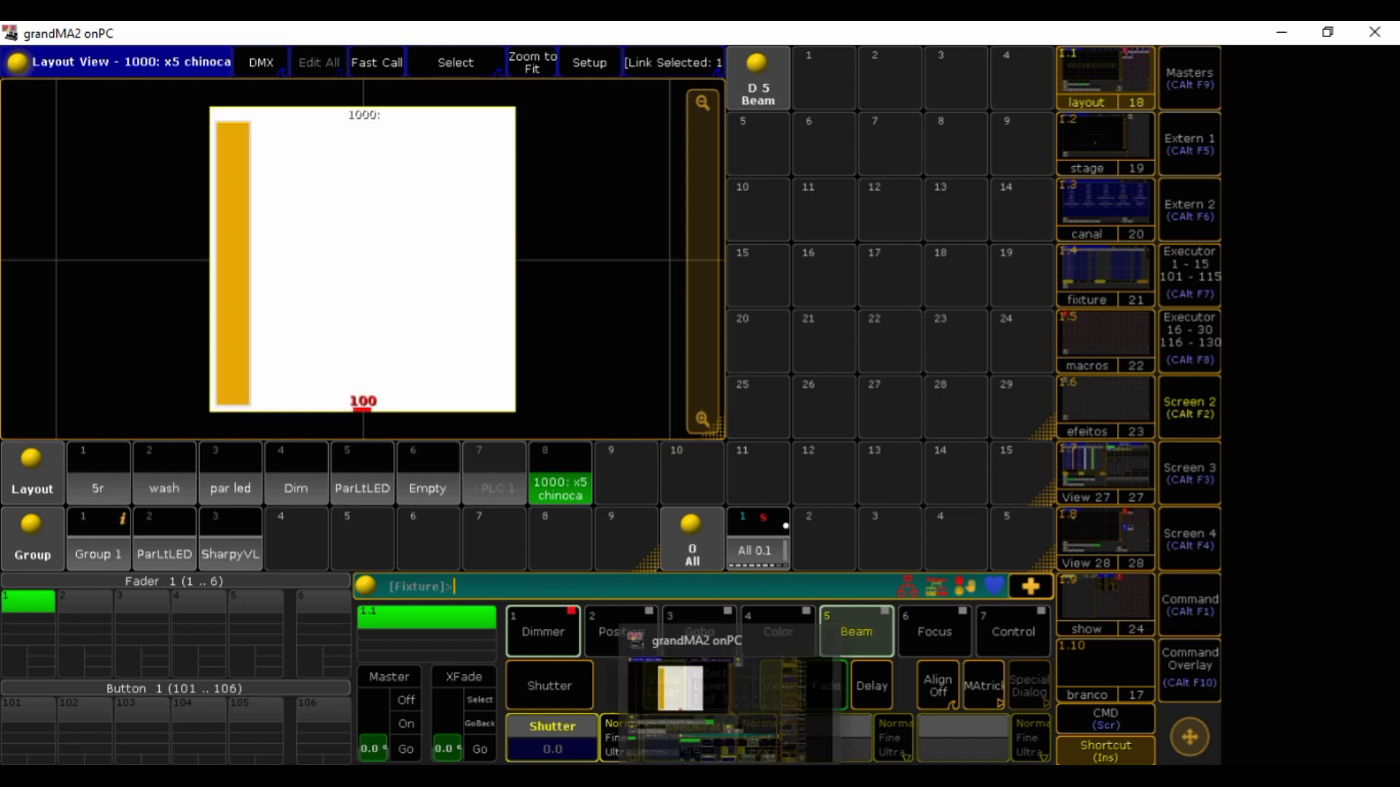
{"action": "left_click", "coordinate": [1098, 398]}
{"action": "left_click", "coordinate": [744, 283]}
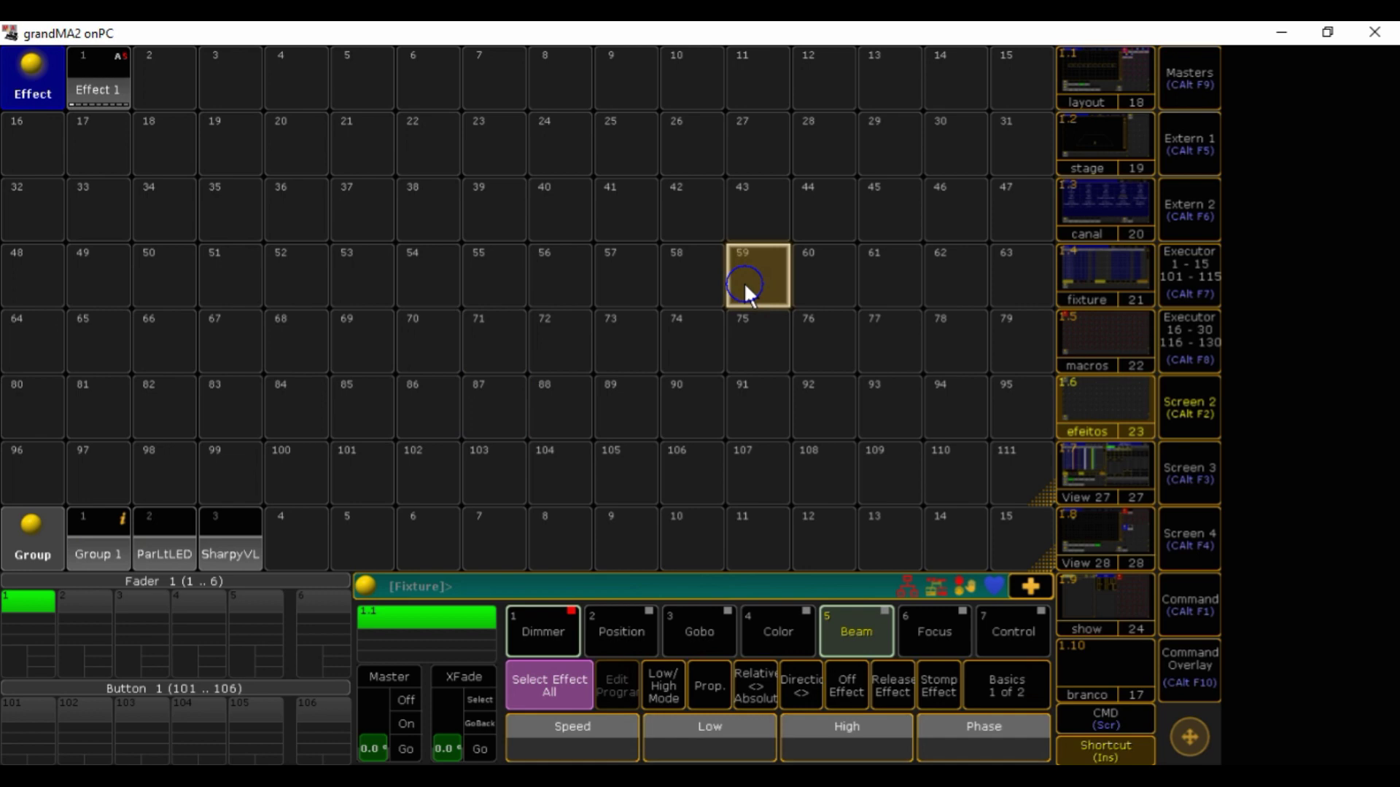
{"action": "left_click", "coordinate": [522, 293]}
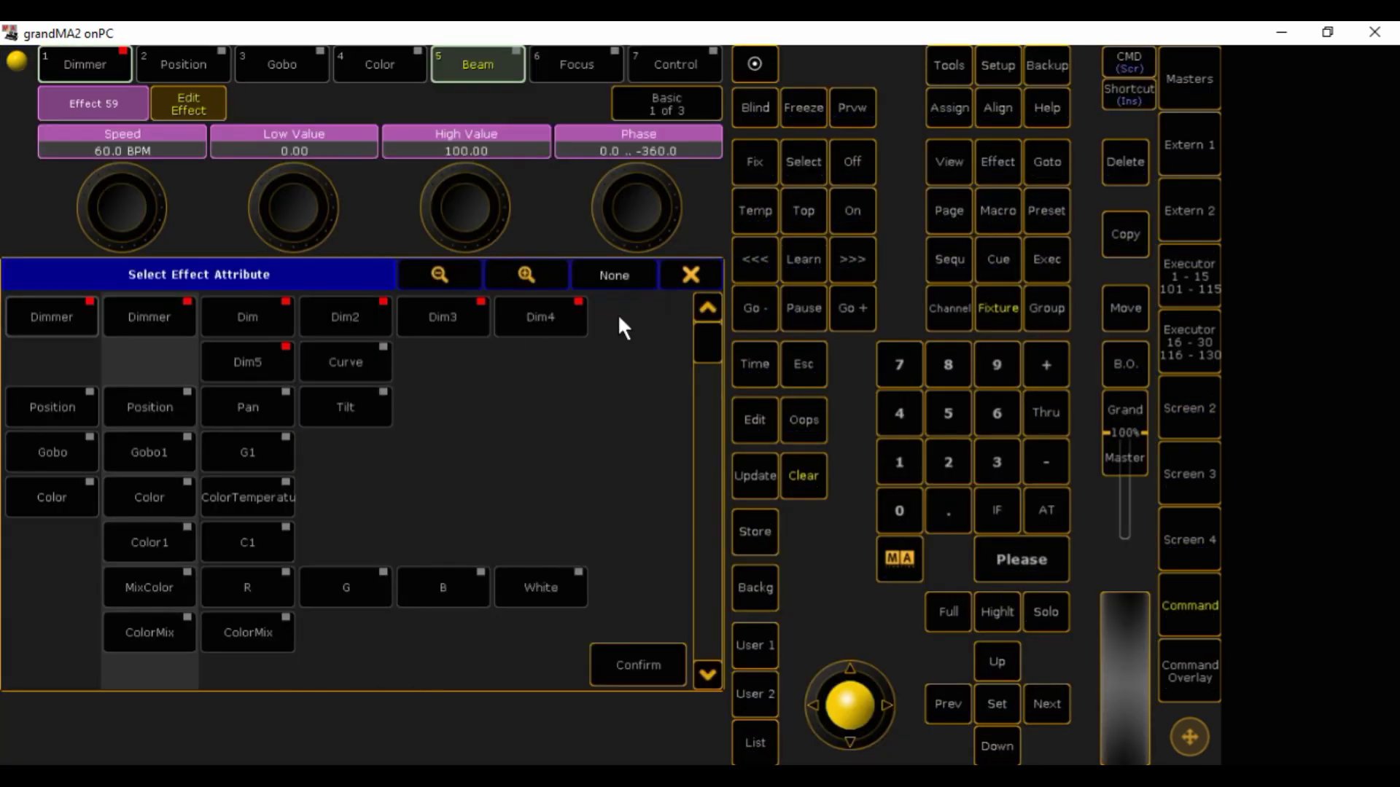
Add lines for Dim2, Dim3, Dim4 and Dim5 to effect 59 and close its editor.
{"action": "left_click", "coordinate": [340, 331]}
{"action": "left_click", "coordinate": [440, 321]}
{"action": "left_click", "coordinate": [540, 317]}
{"action": "left_click", "coordinate": [220, 362]}
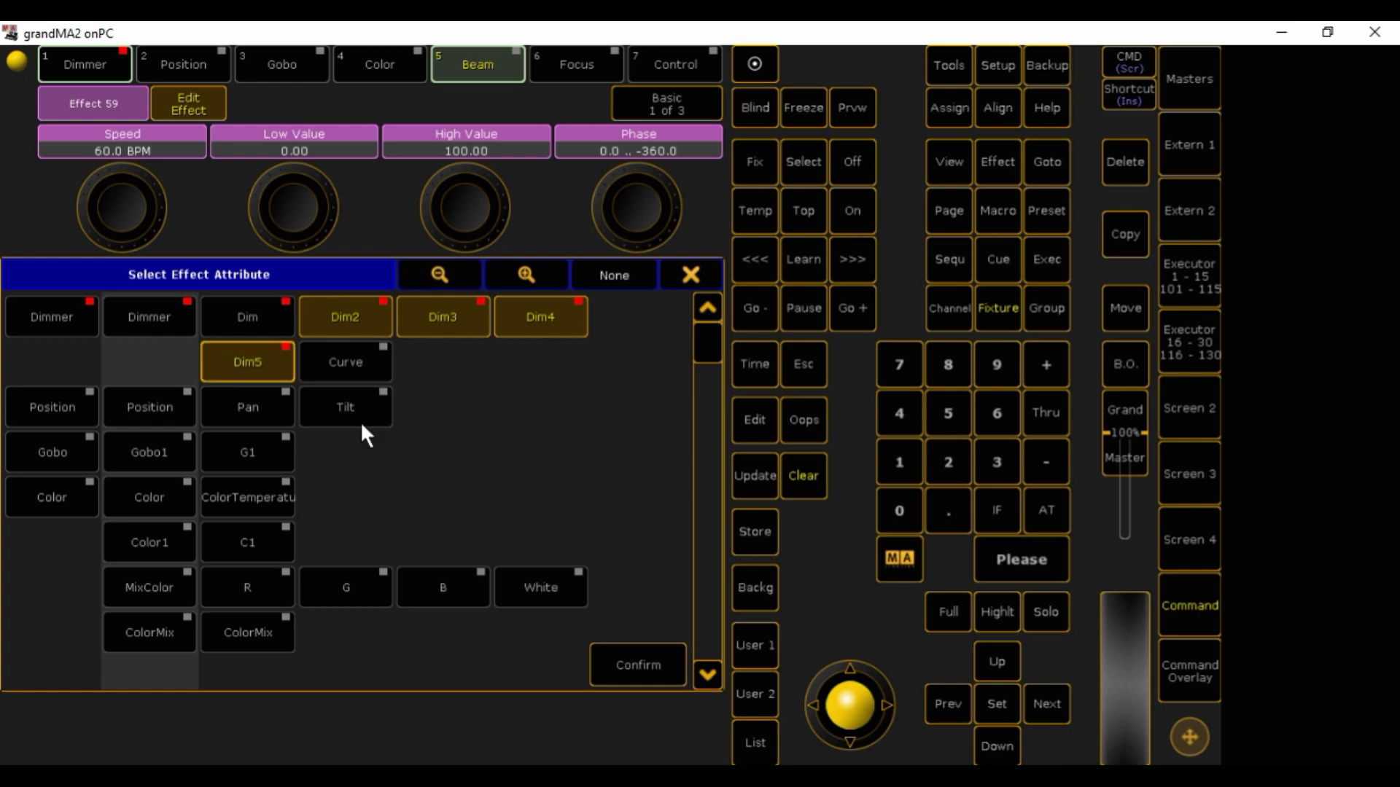
{"action": "key", "text": "Return"}
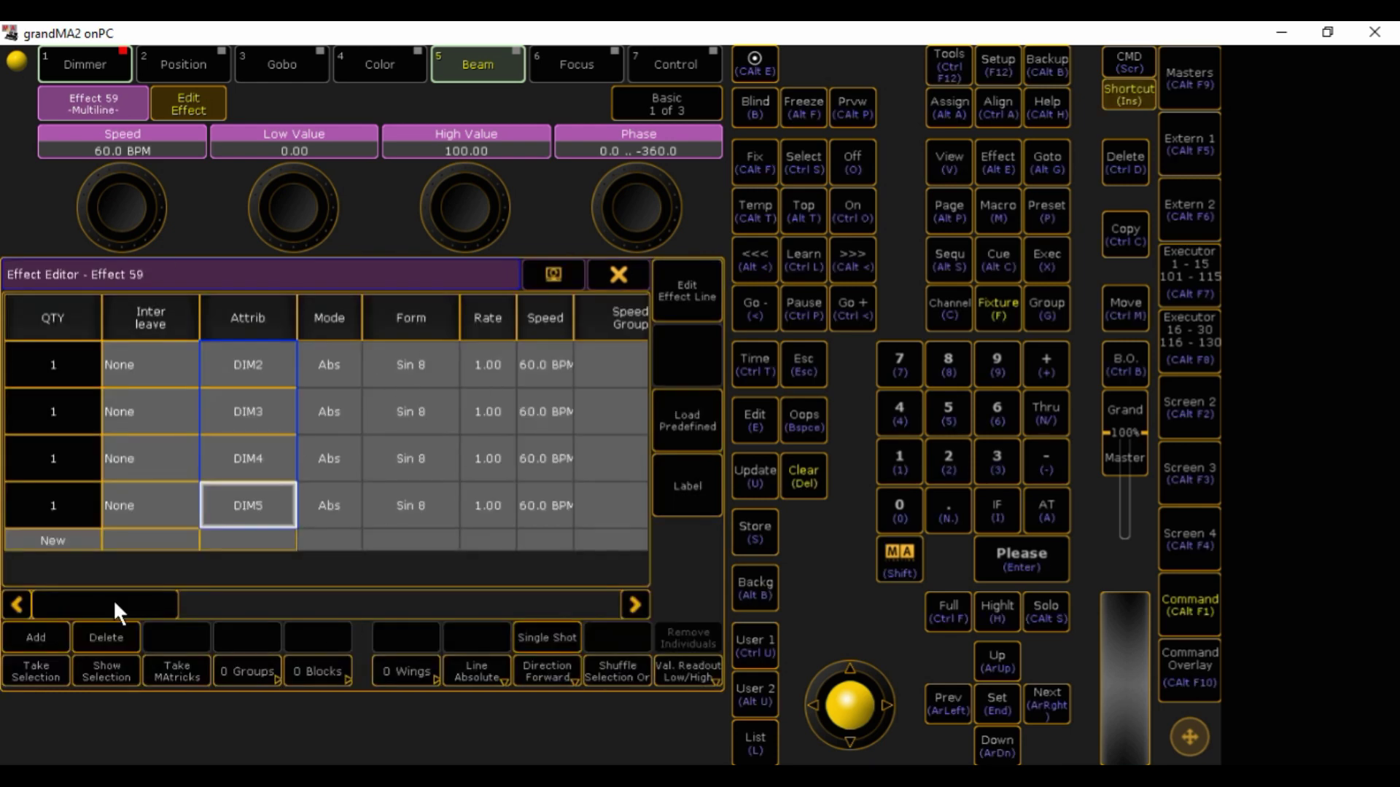
{"action": "left_click_drag", "start_coordinate": [113, 599], "coordinate": [45, 589]}
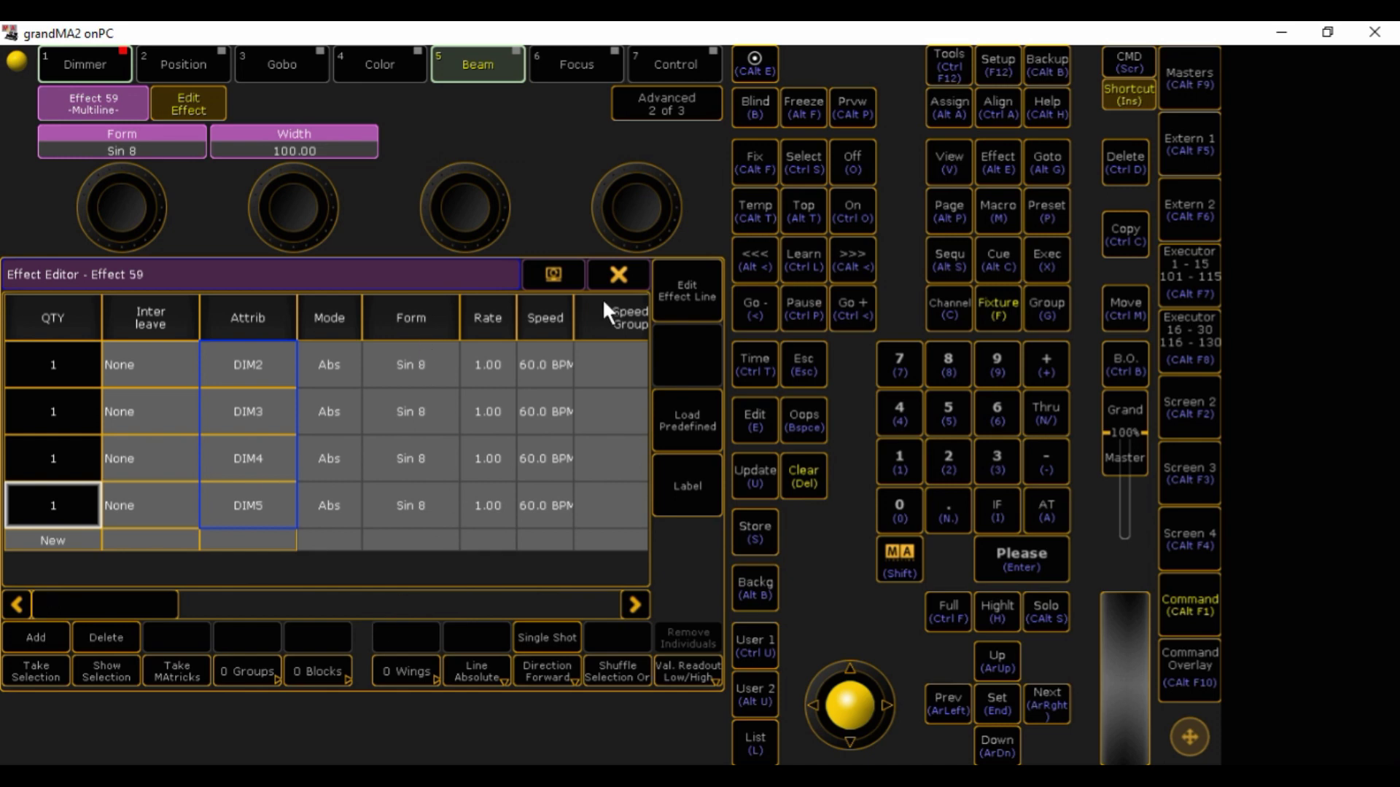
{"action": "left_click", "coordinate": [618, 275]}
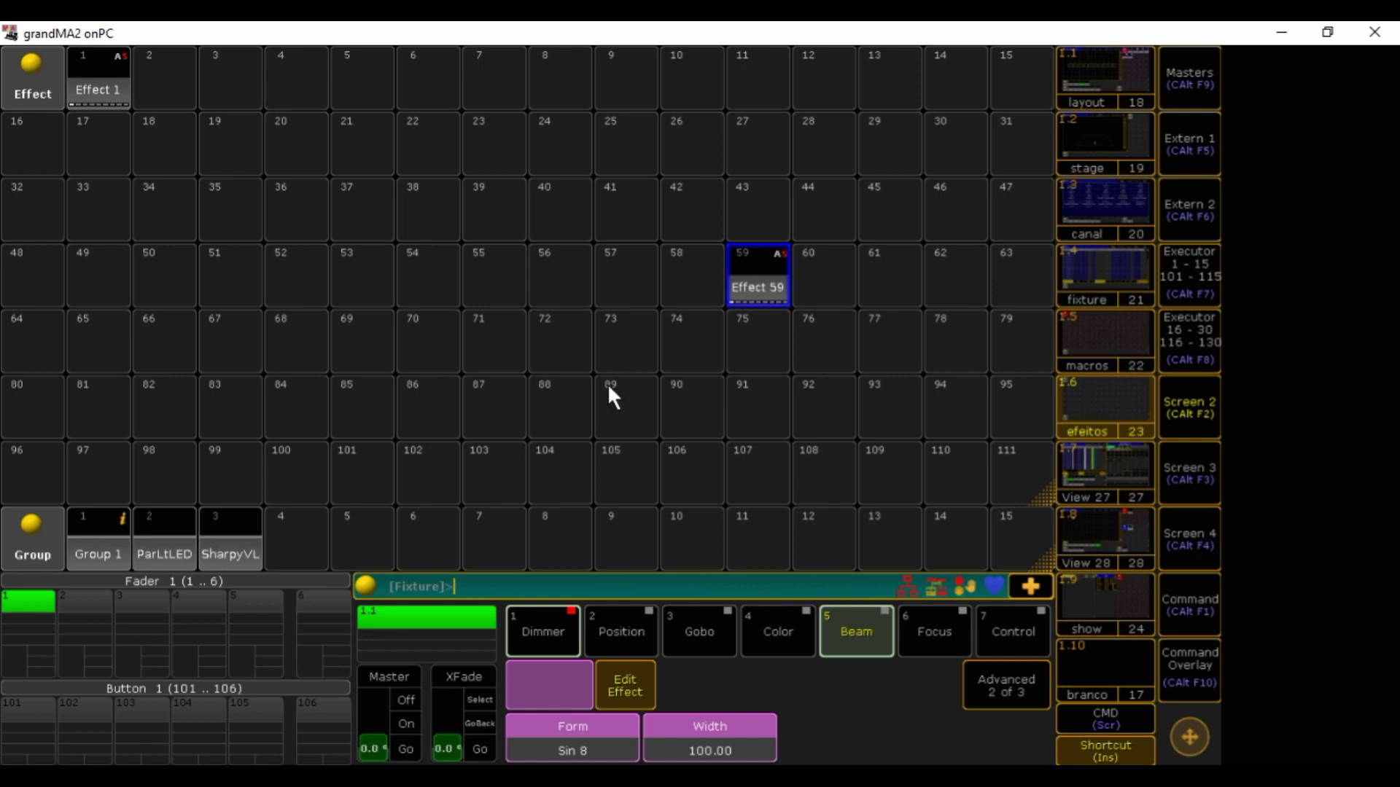
{"action": "left_click", "coordinate": [1233, 774]}
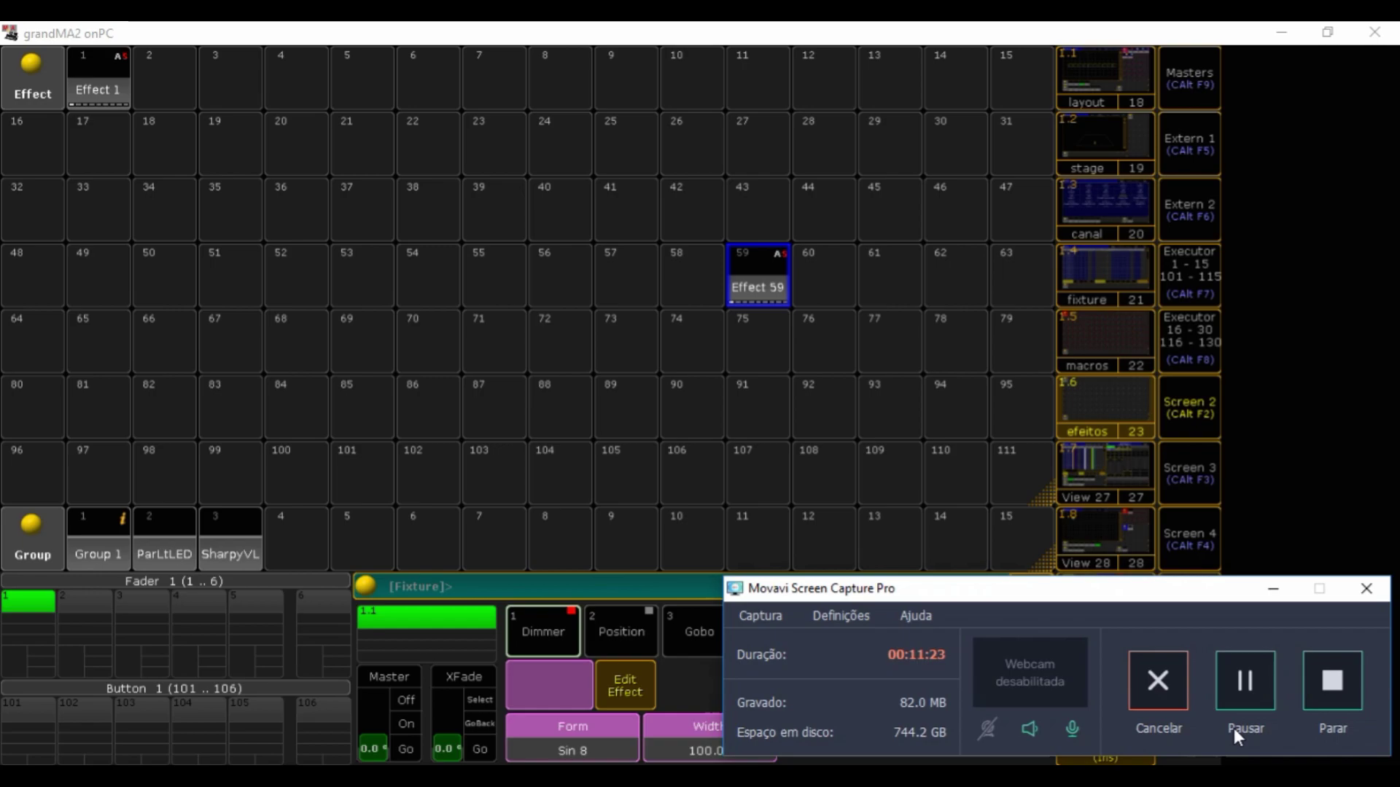
{"action": "left_click", "coordinate": [1334, 682]}
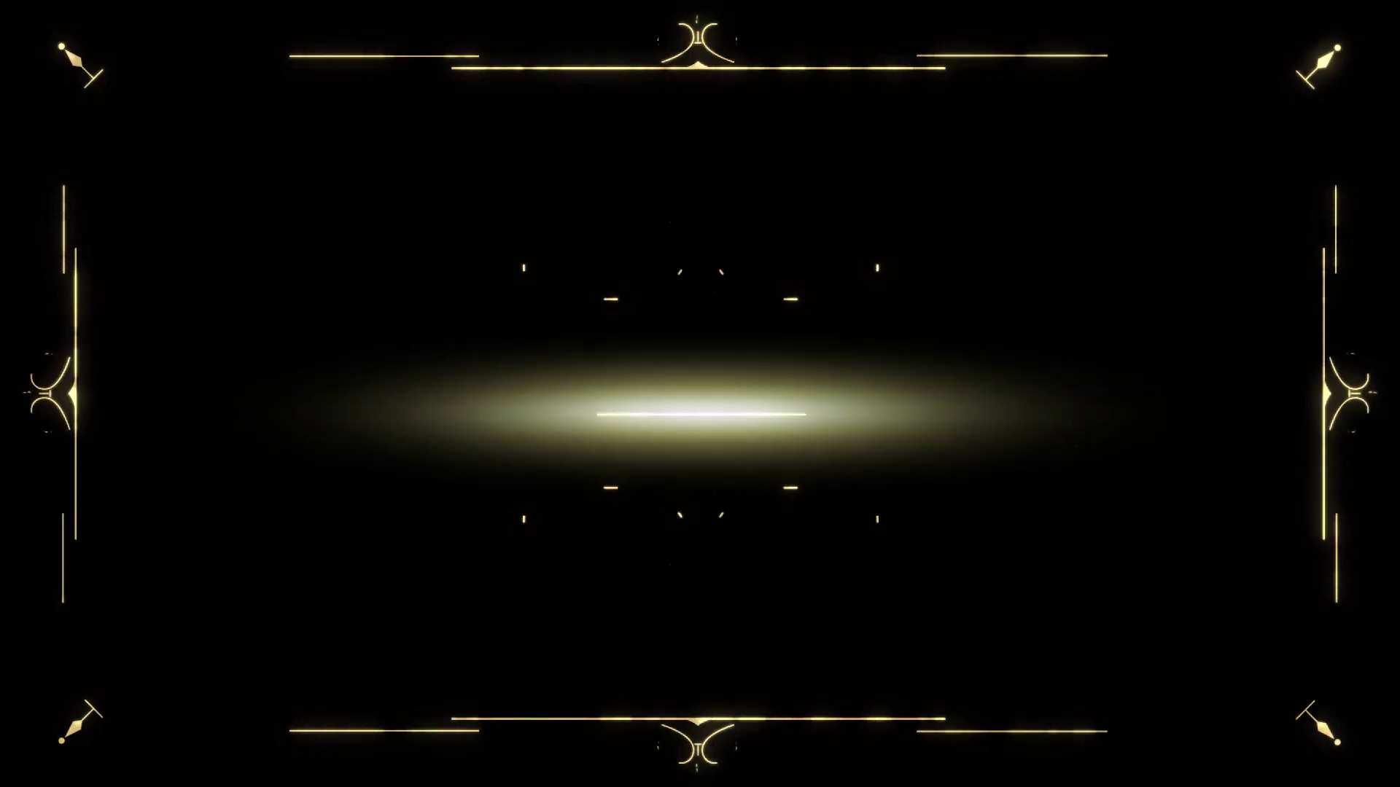